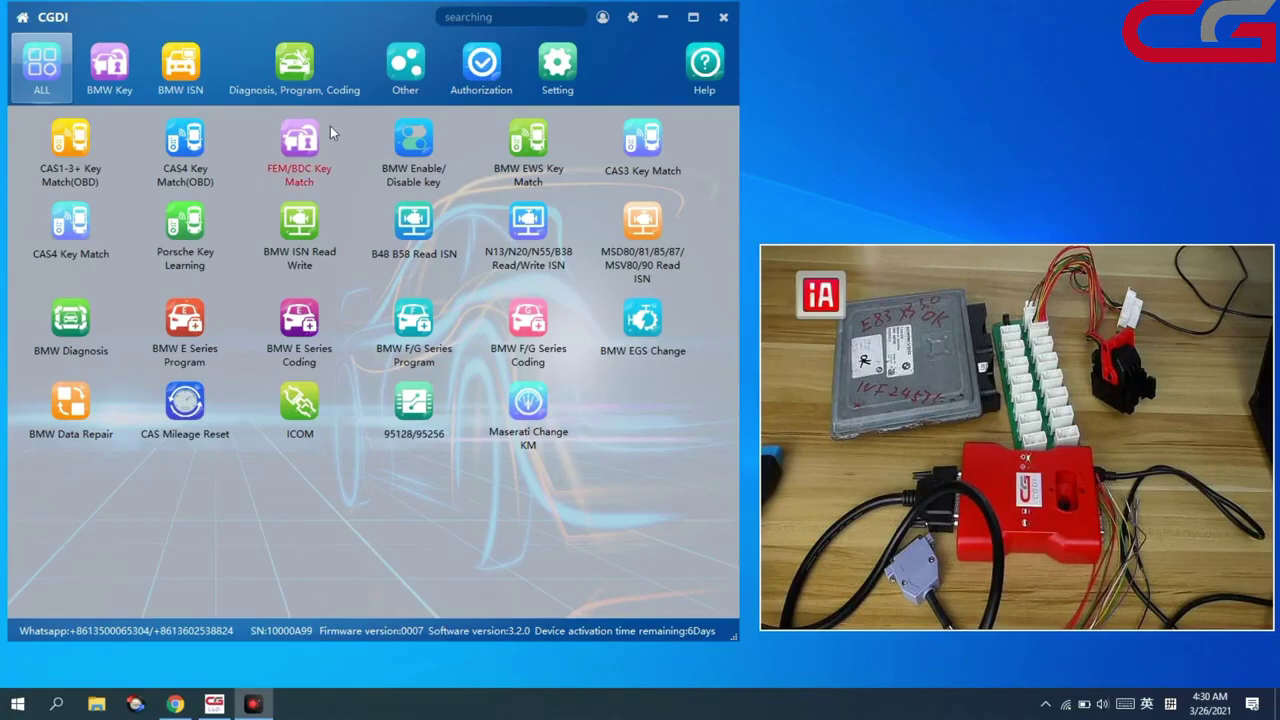
Filter the tool grid to show only the BMW ISN category.
left_click(173, 80)
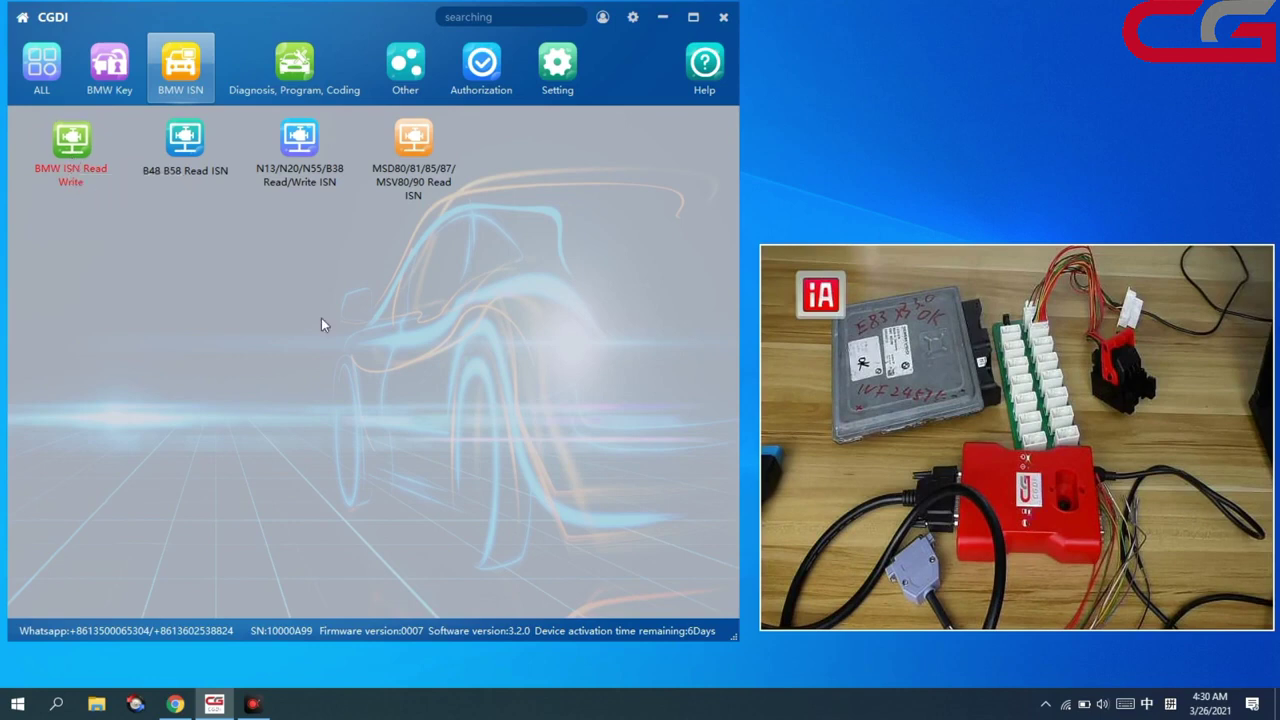
Reposition the ISN read and write window and browse its supported ECU types, such as MSV70.
left_click_drag(570, 137, 258, 222)
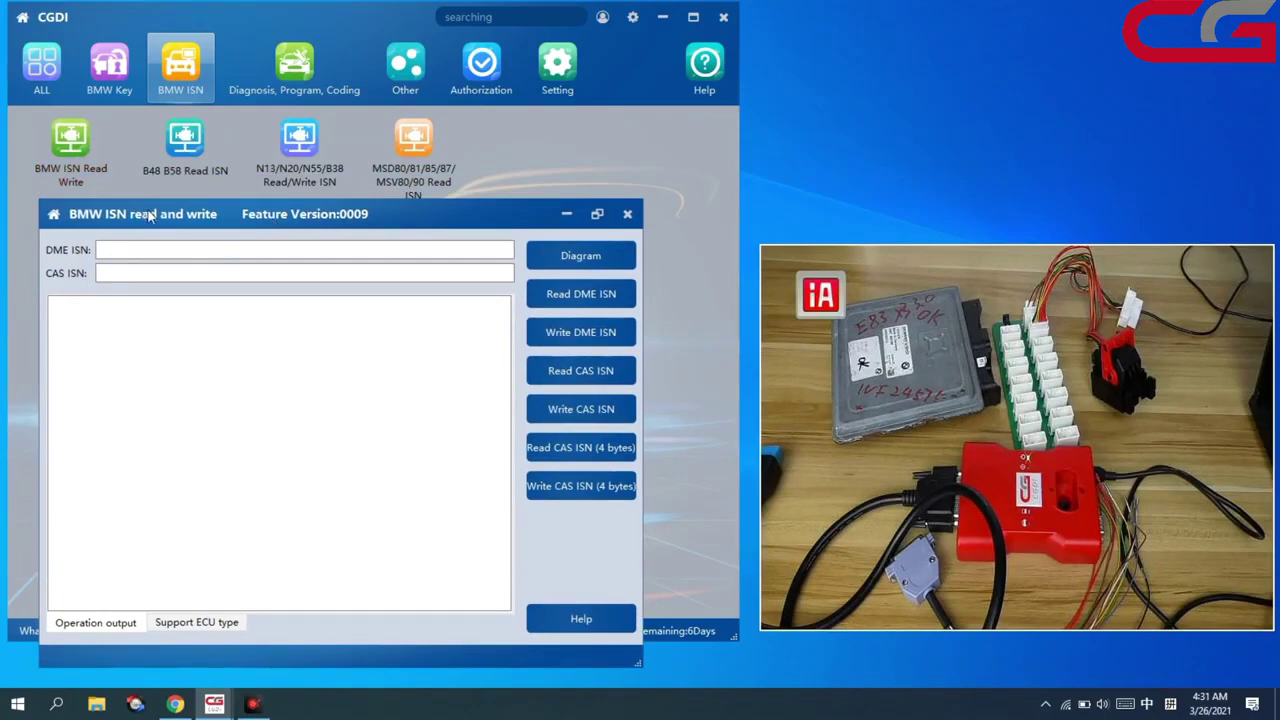
left_click_drag(148, 214, 141, 133)
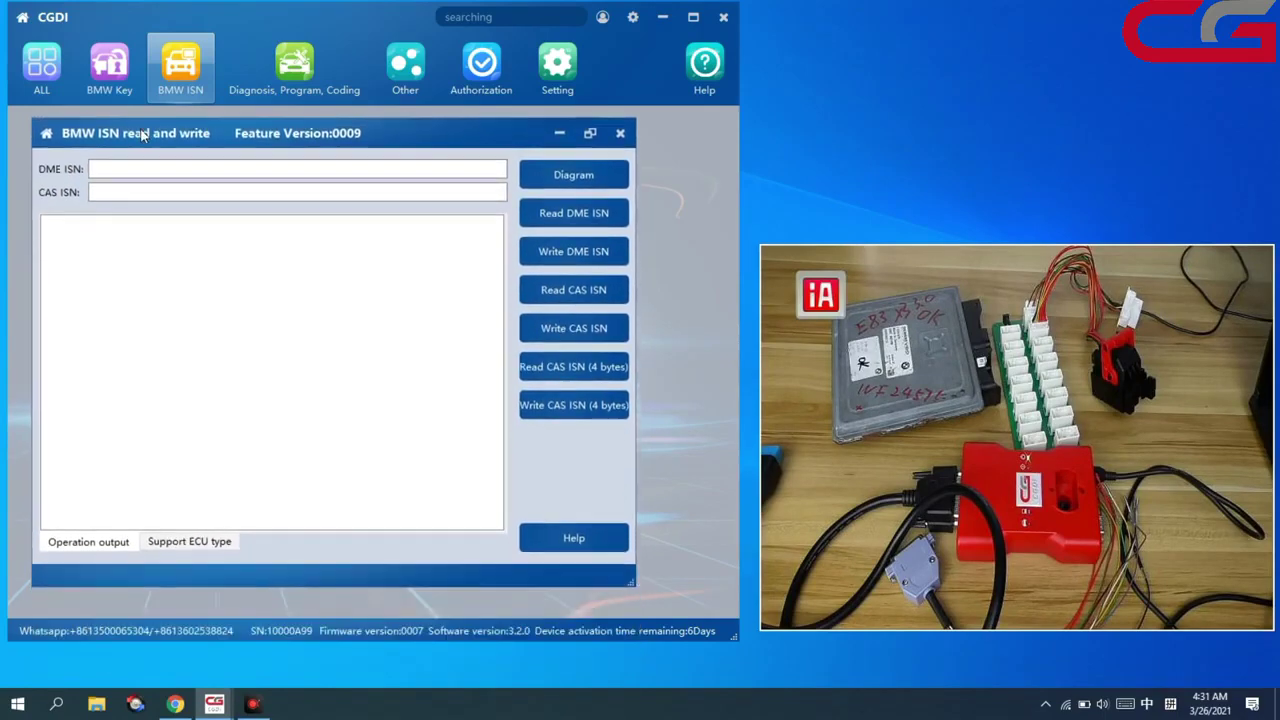
left_click(189, 543)
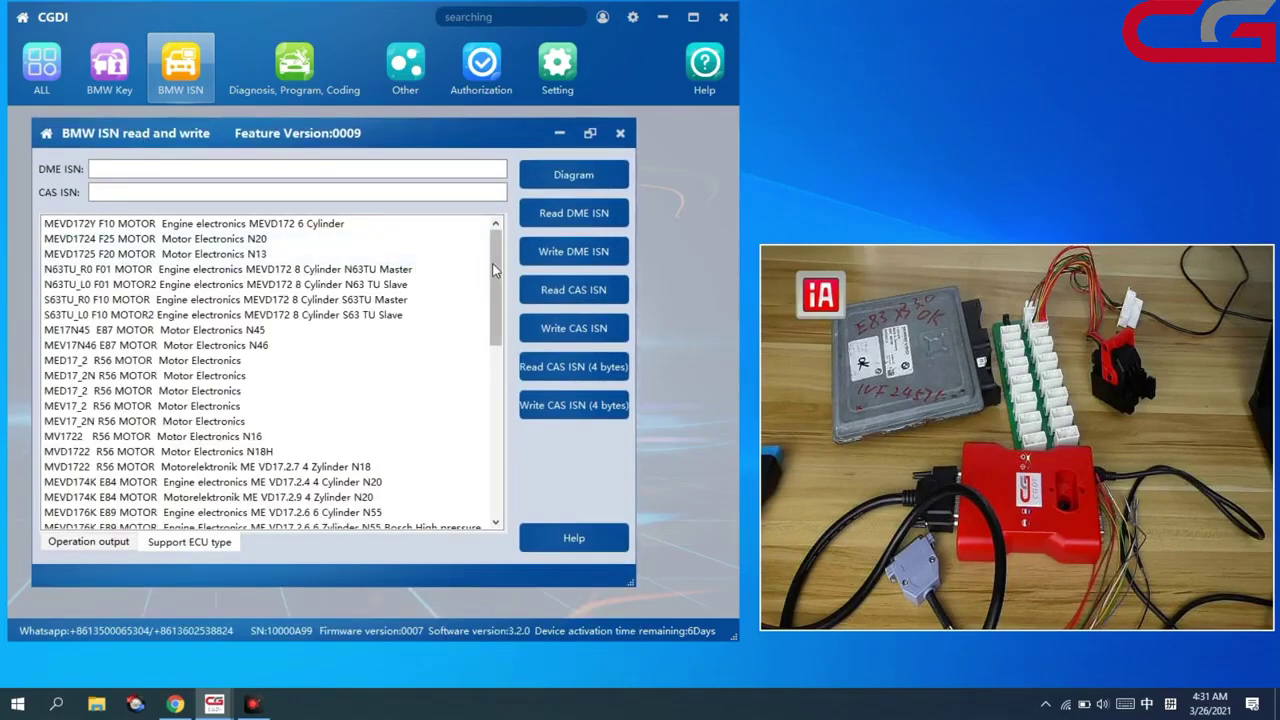
left_click_drag(492, 263, 495, 435)
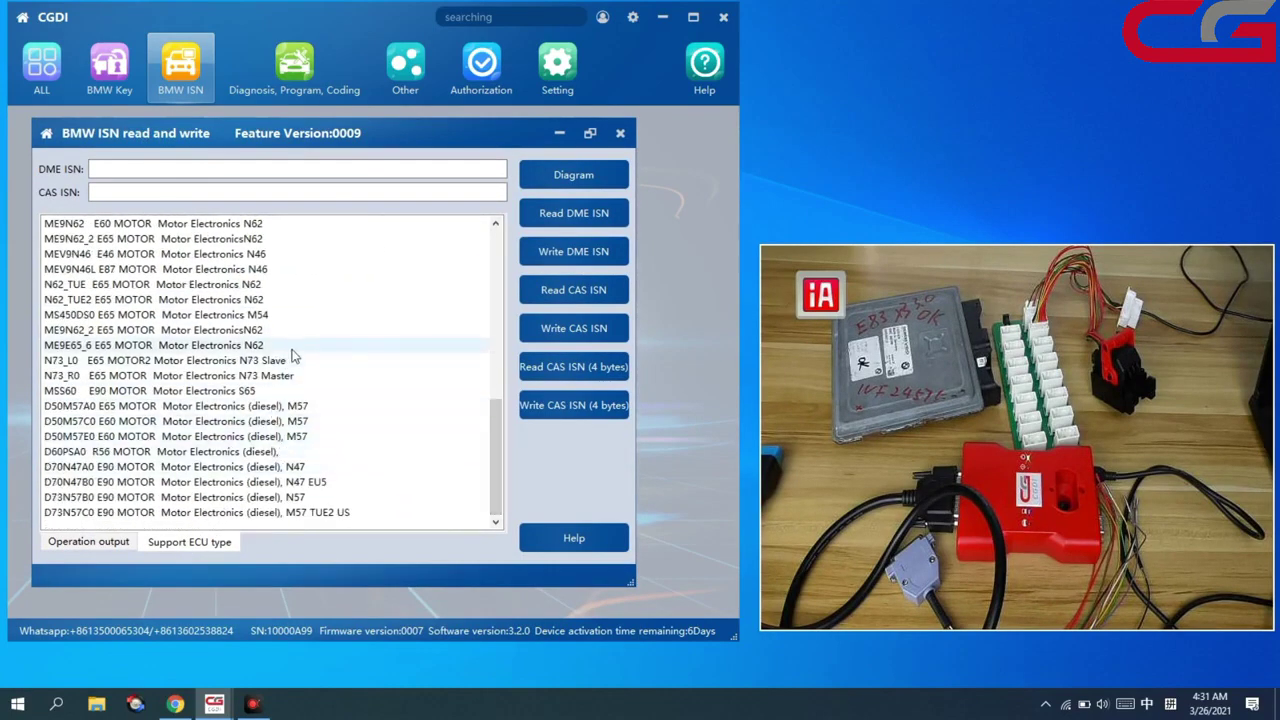
scroll(285, 400, "up", 9)
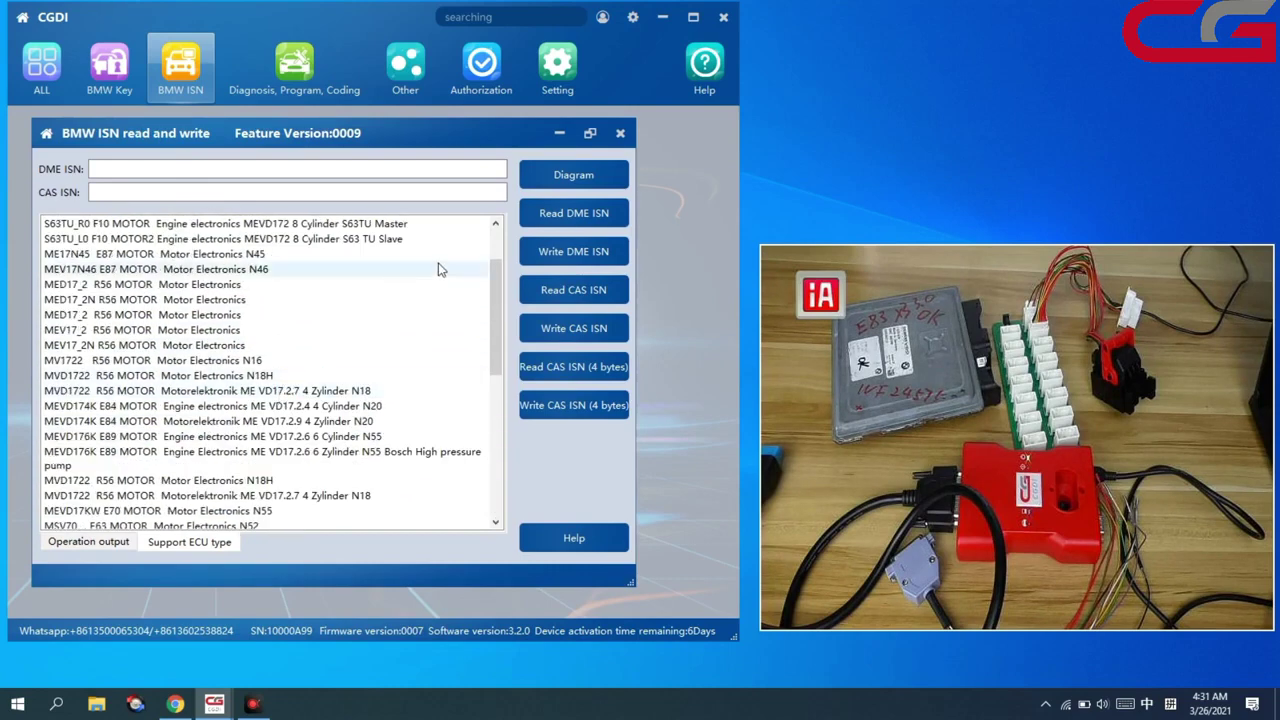
left_click_drag(492, 307, 497, 274)
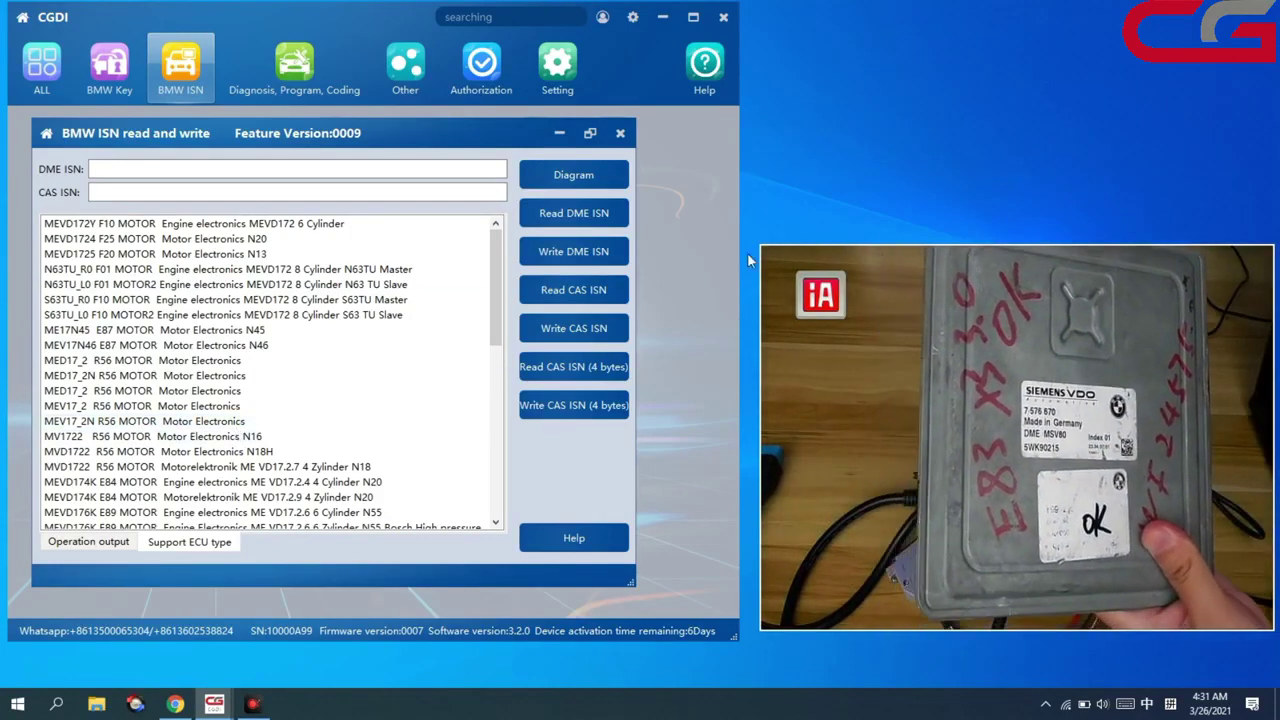
left_click_drag(492, 313, 532, 305)
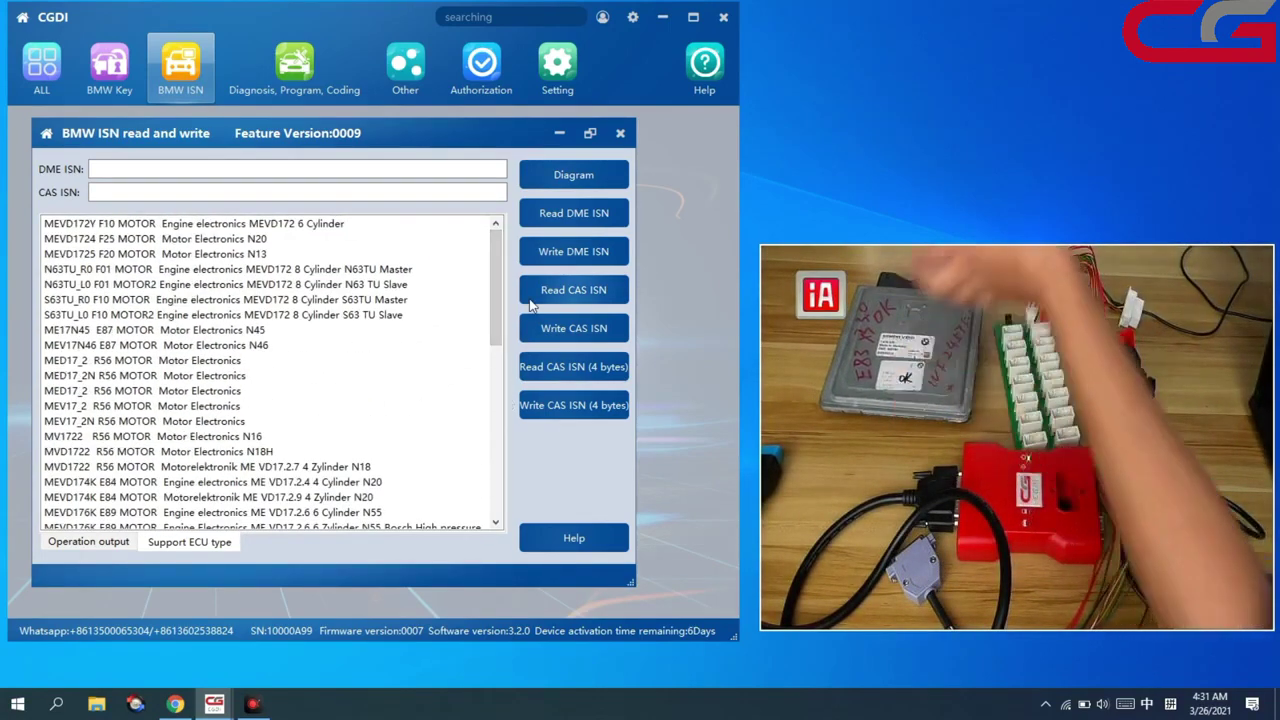
Close and reopen BMW ISN Read Write, with blank DME and CAS ISN fields, placed left.
left_click(621, 138)
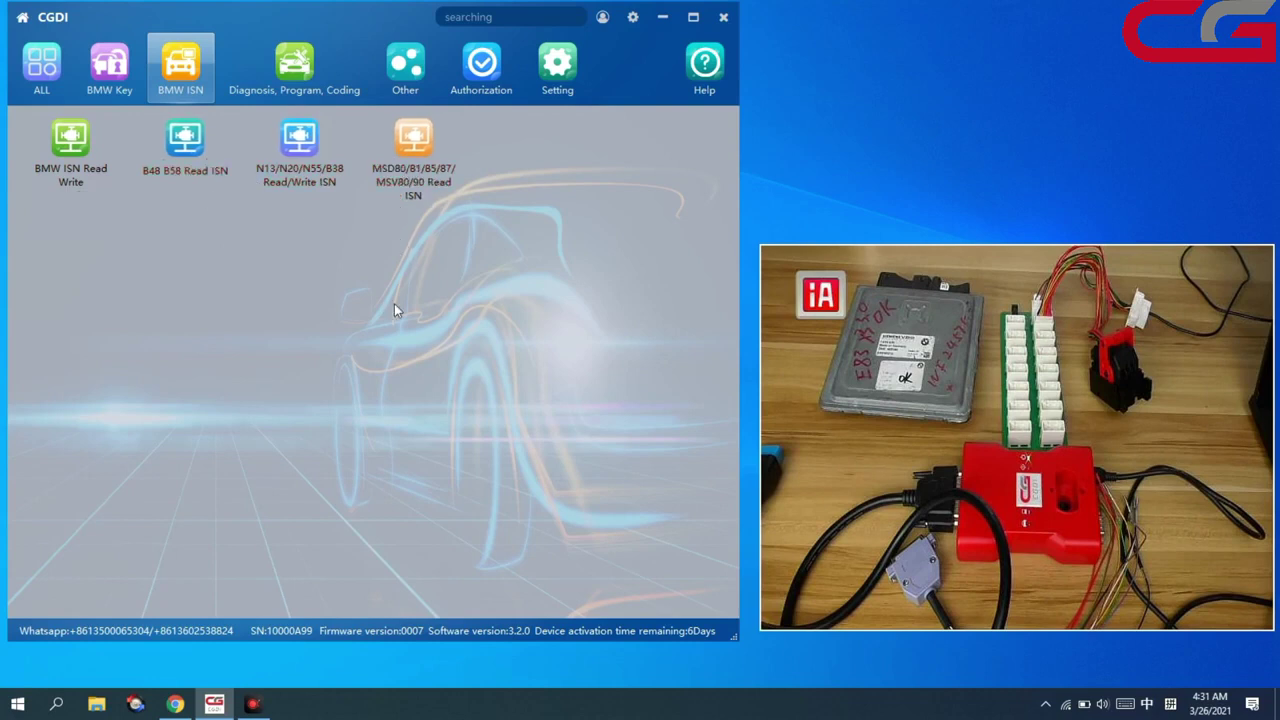
left_click(95, 140)
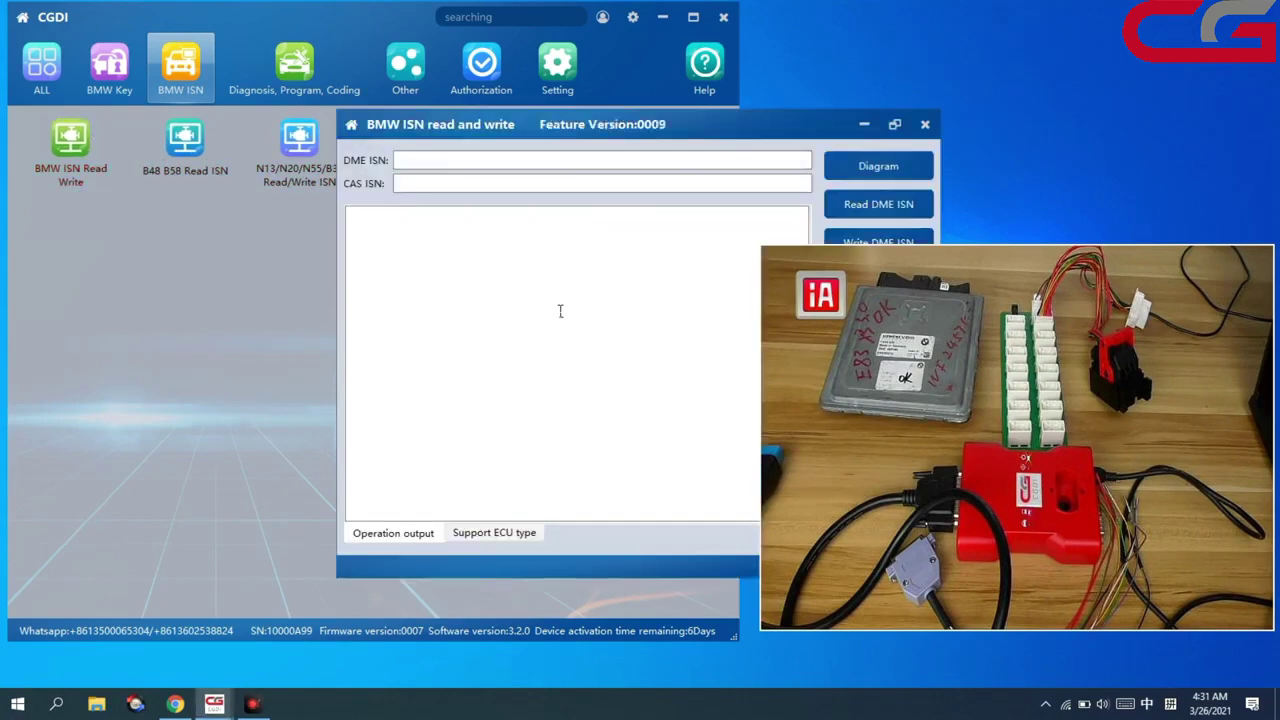
left_click_drag(540, 137, 295, 141)
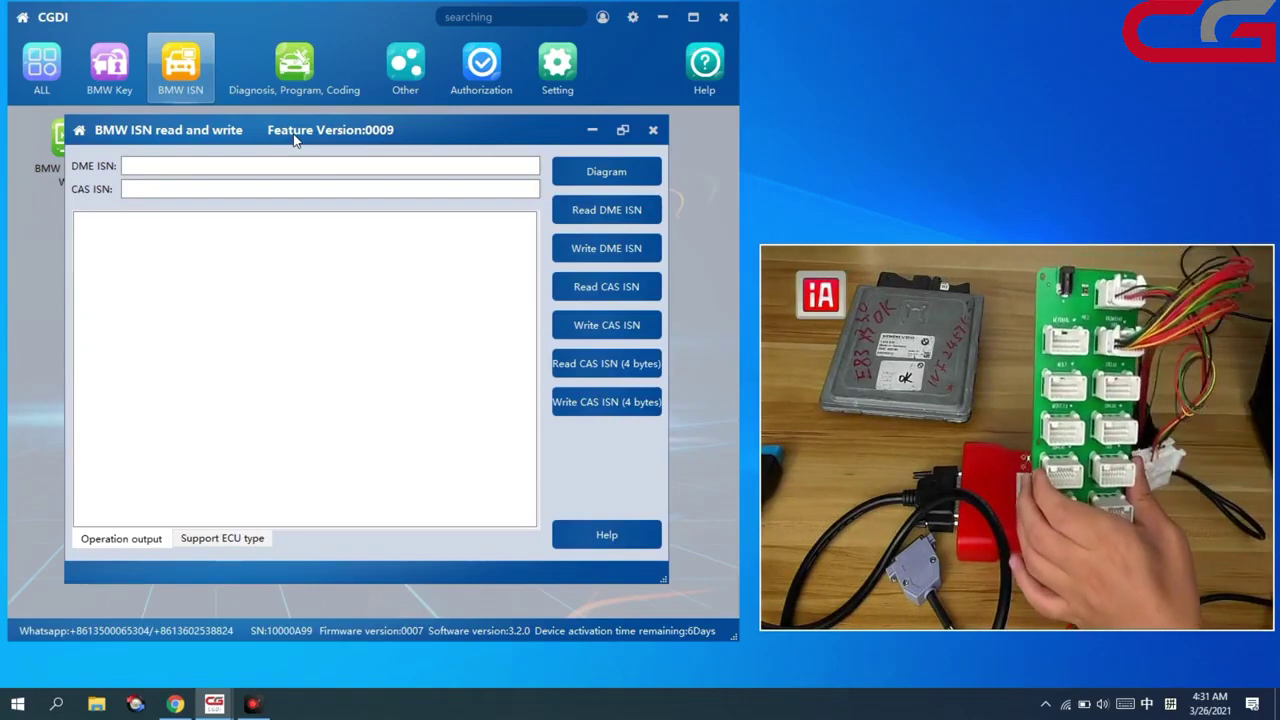
double_click(771, 256)
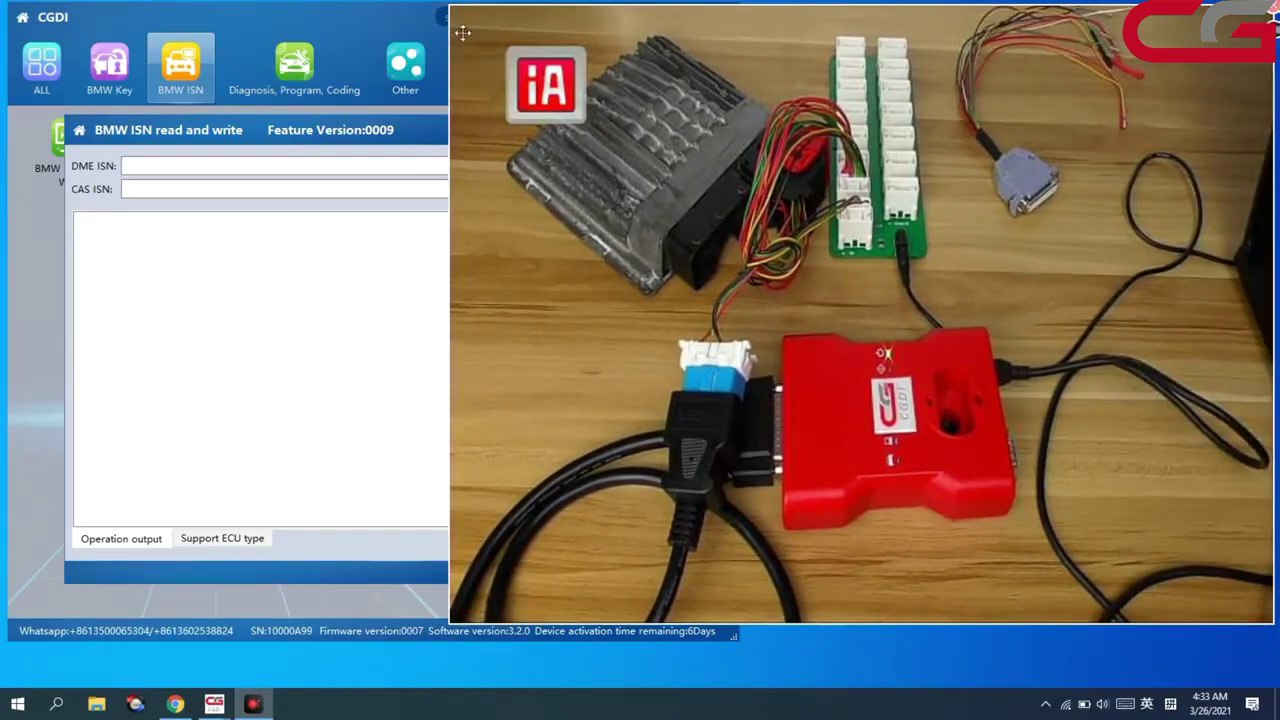
left_click_drag(458, 18, 531, 74)
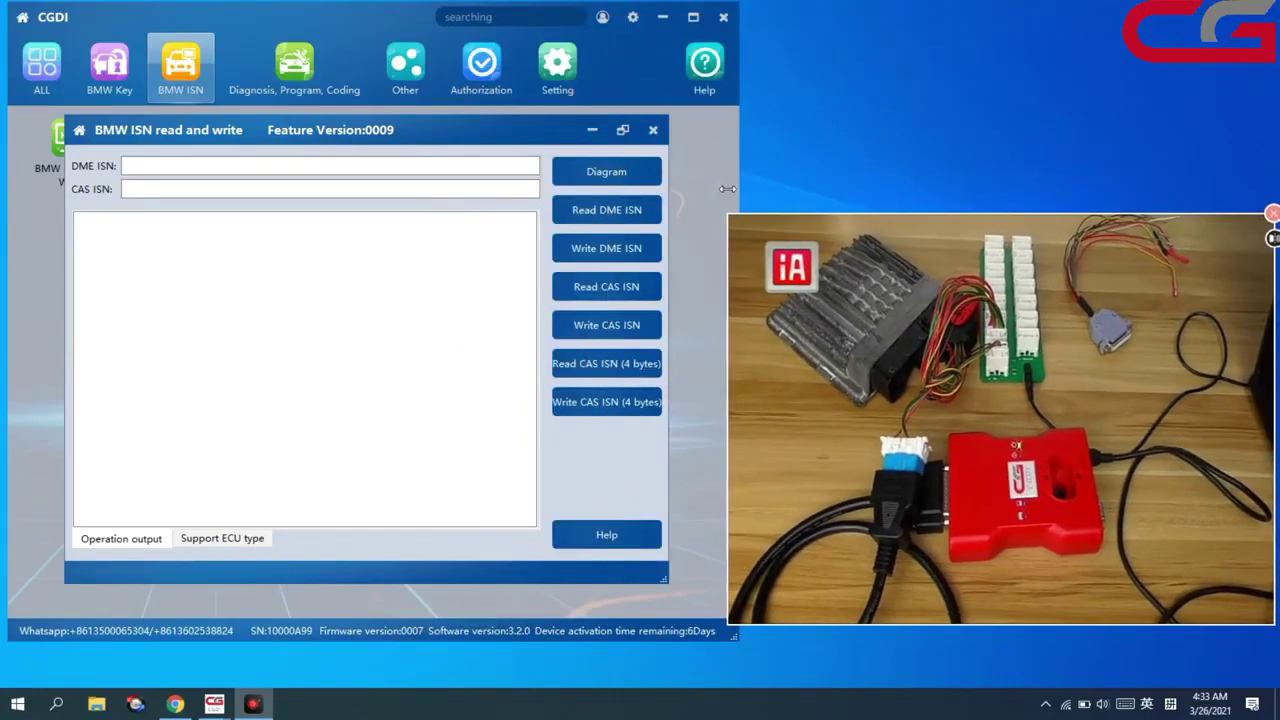
left_click_drag(724, 188, 734, 196)
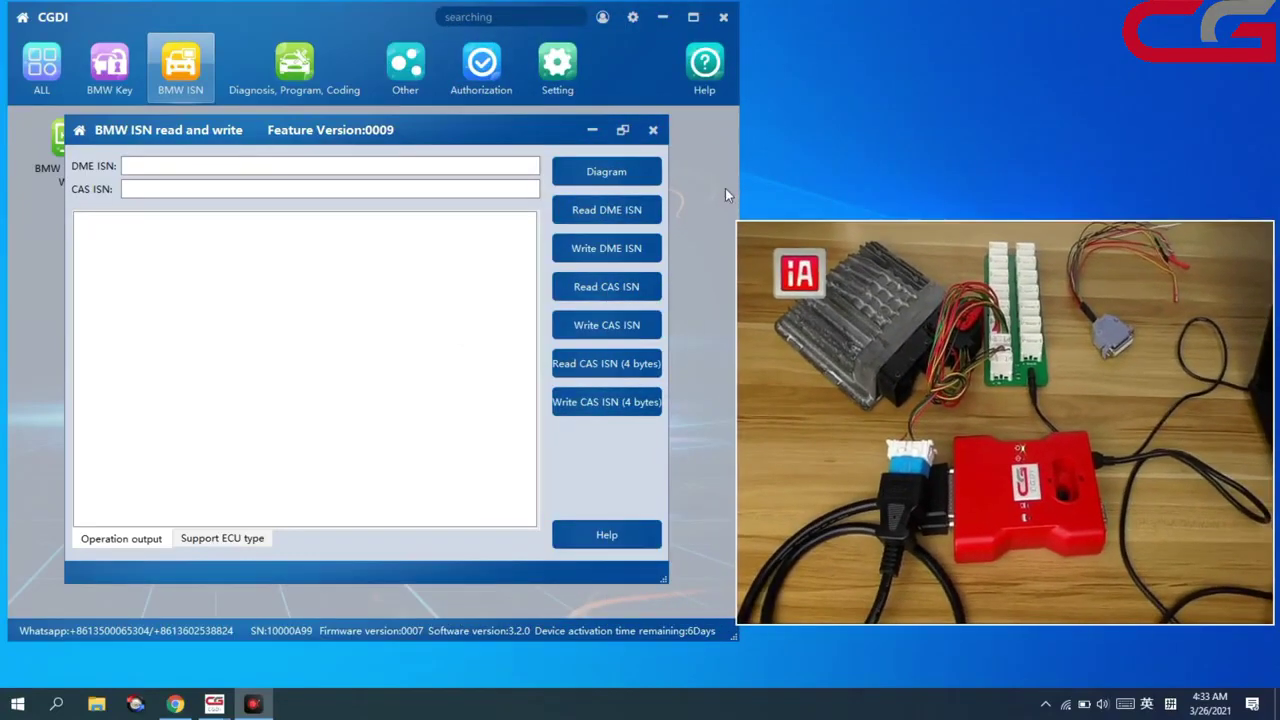
Start the DME ISN read and bring the MSV80 N51 programming prompt into view.
left_click(619, 219)
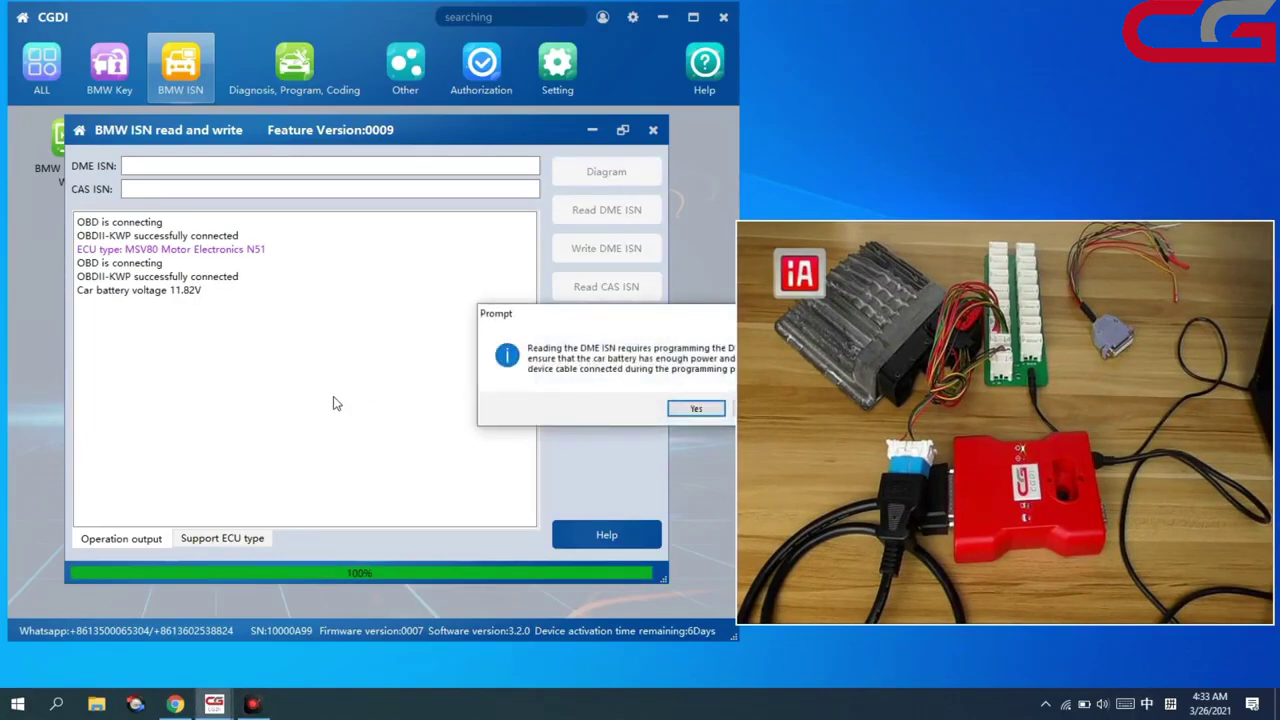
left_click_drag(627, 320, 362, 320)
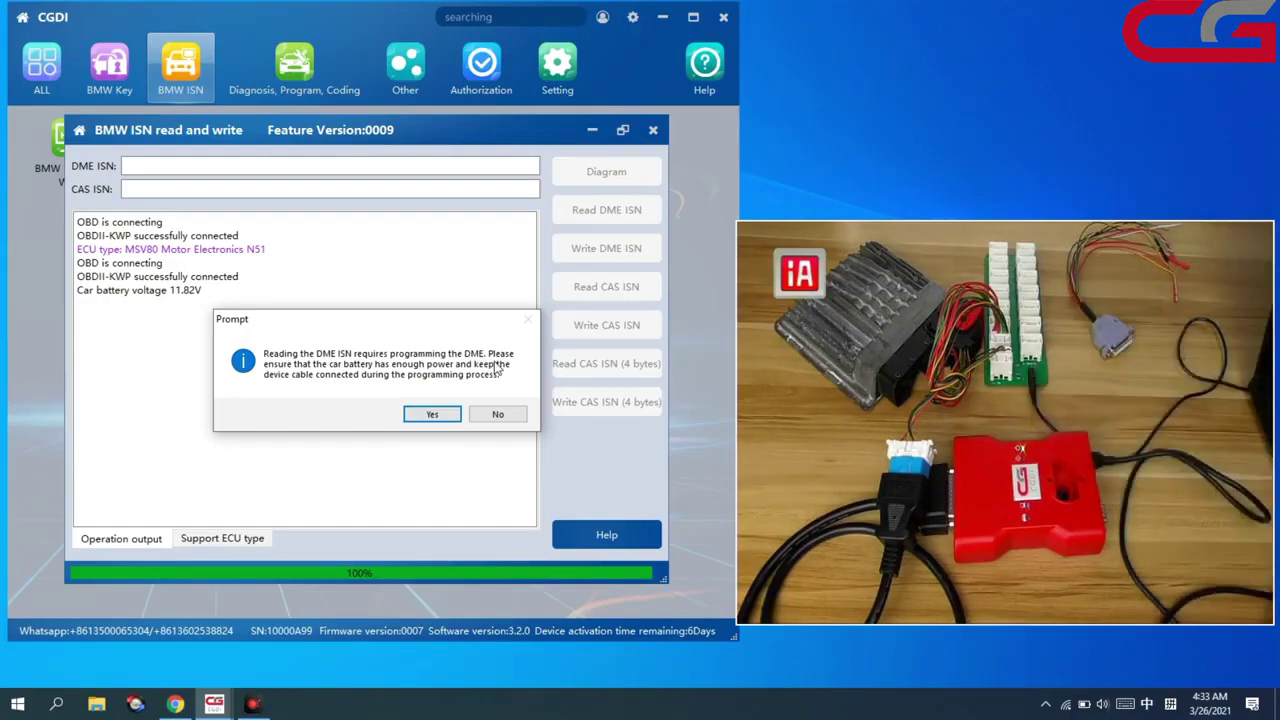
Confirm the DME programming prompt so the DME ISN read proceeds.
left_click(437, 414)
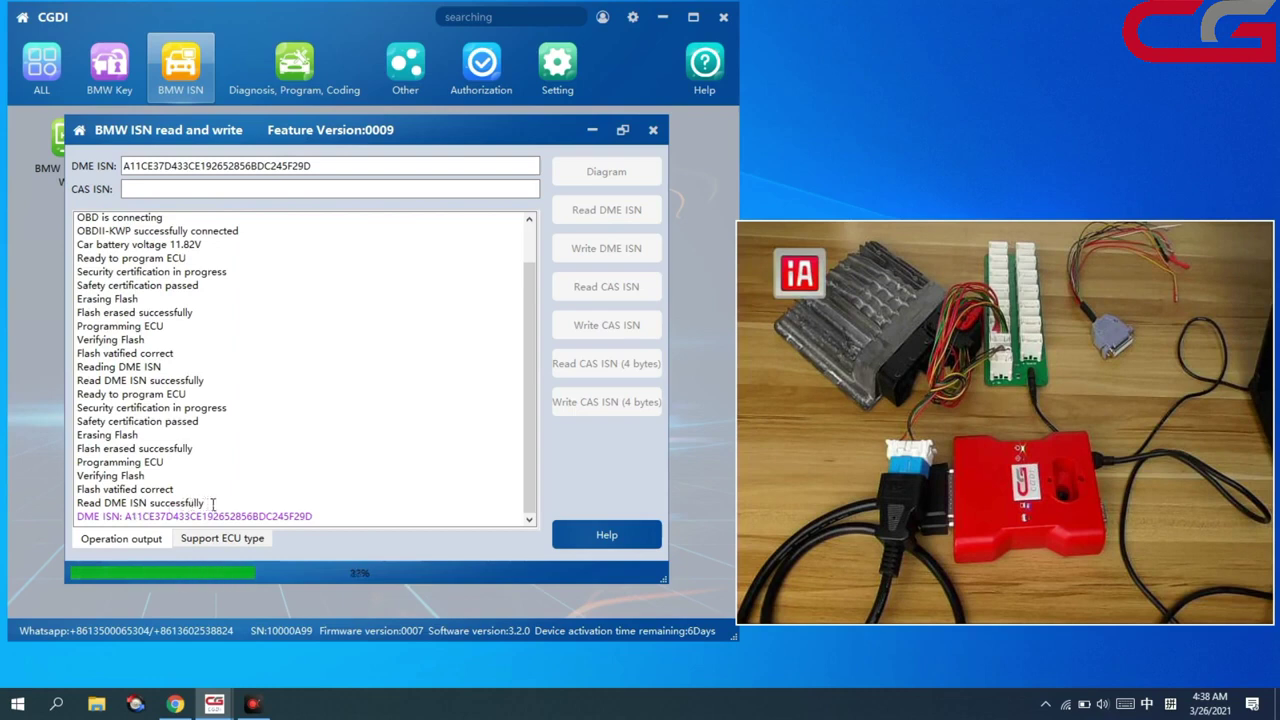
left_click_drag(122, 516, 317, 527)
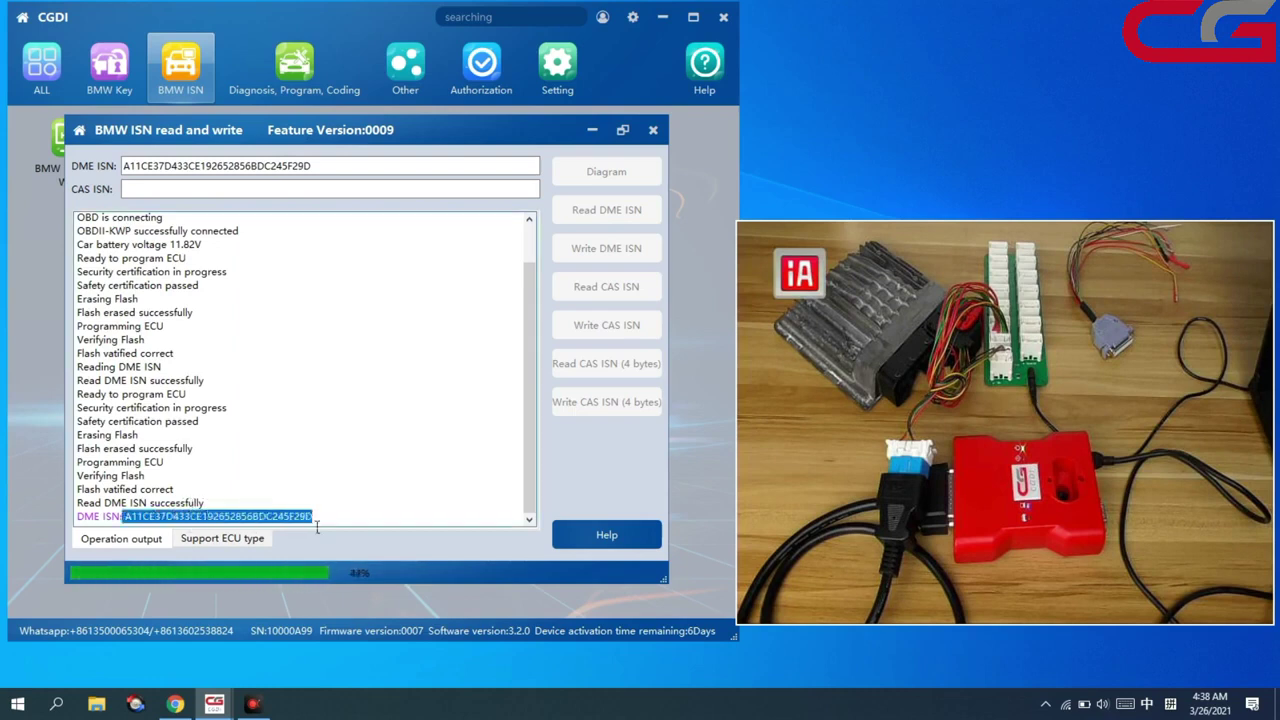
left_click(356, 482)
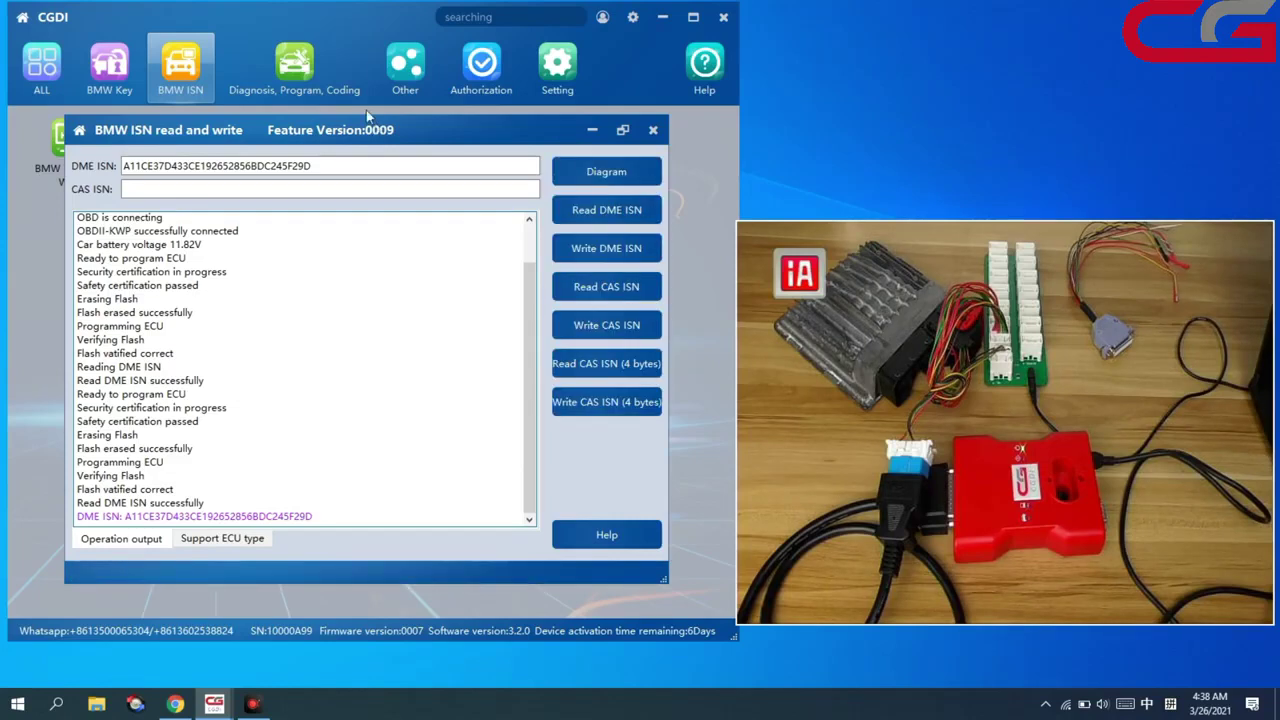
left_click_drag(322, 166, 131, 175)
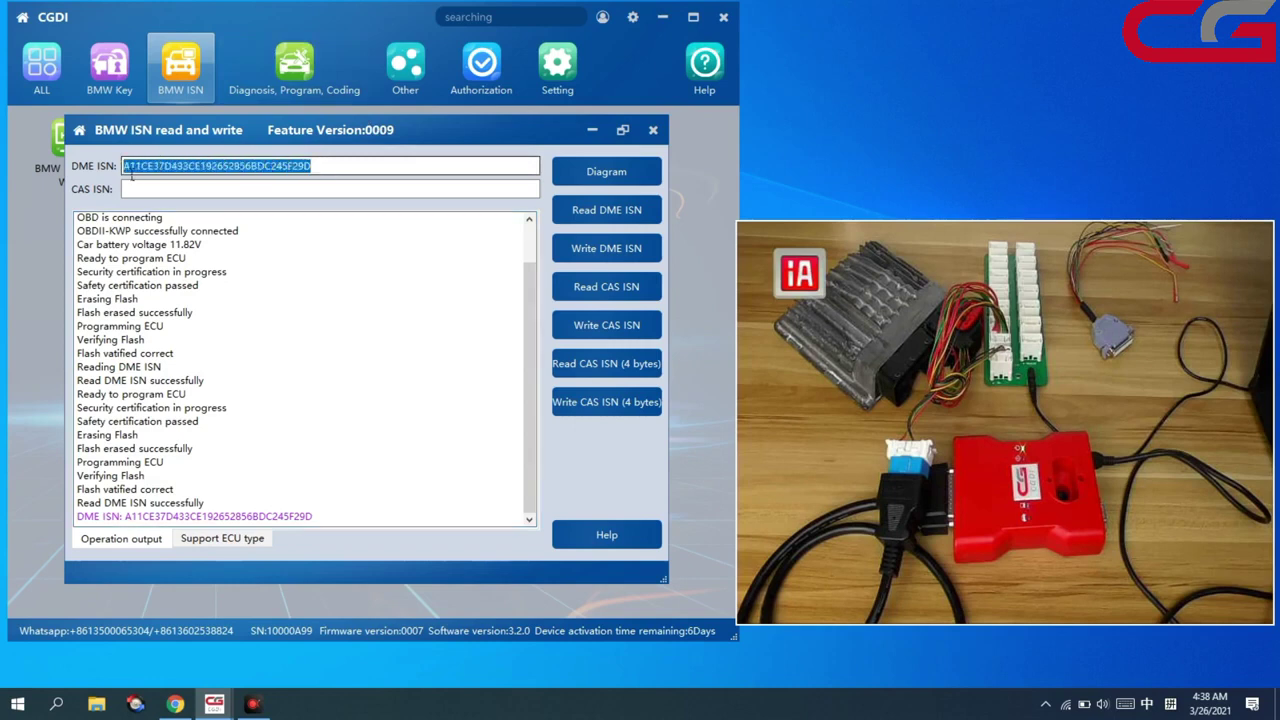
left_click(329, 170)
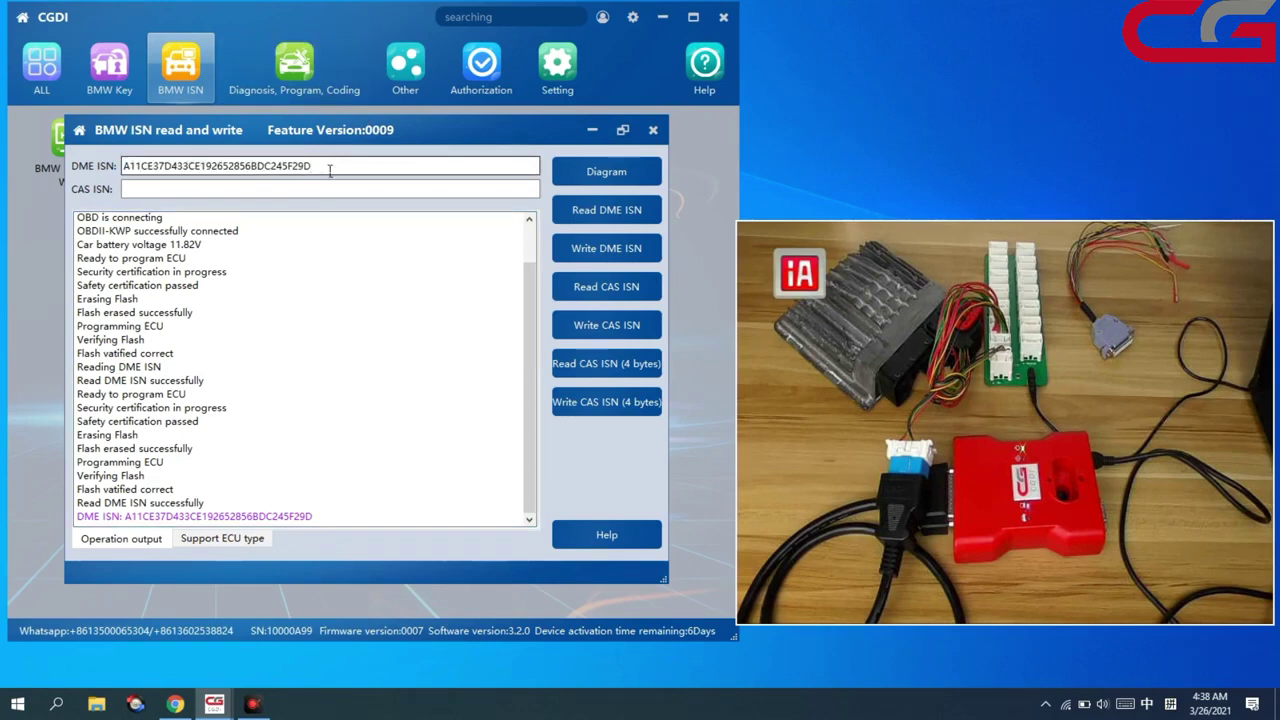
left_click_drag(329, 170, 131, 182)
left_click(324, 174)
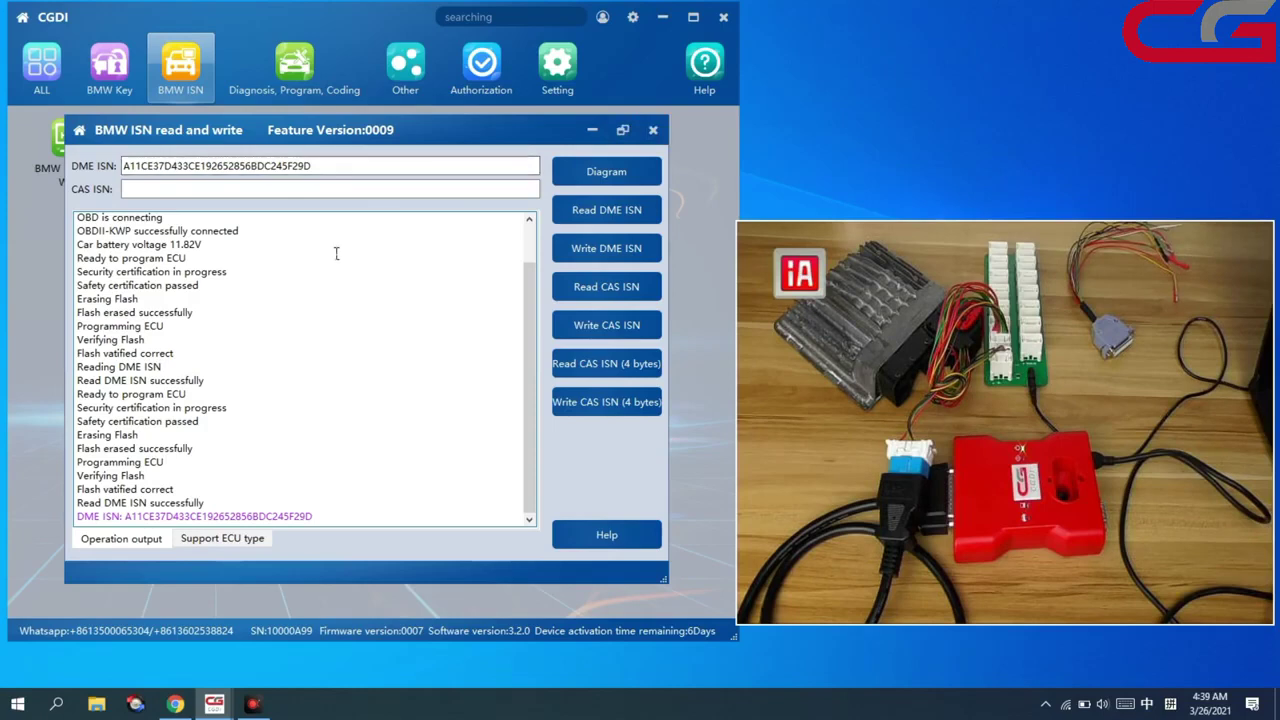
Close the ISN window and check the B48 B58, MSD80/MSV80 and N13/N20/N55/B38 ISN authorizations.
left_click(654, 131)
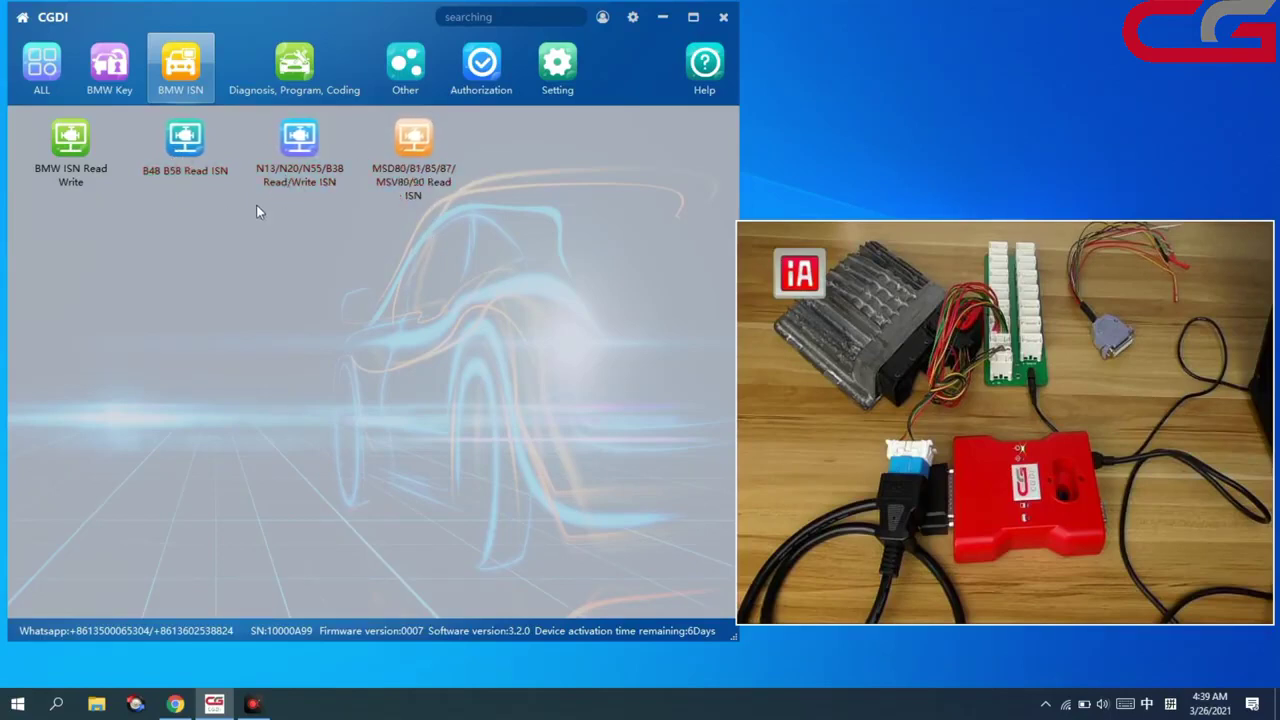
left_click(471, 79)
left_click_drag(605, 225, 605, 365)
left_click(366, 342)
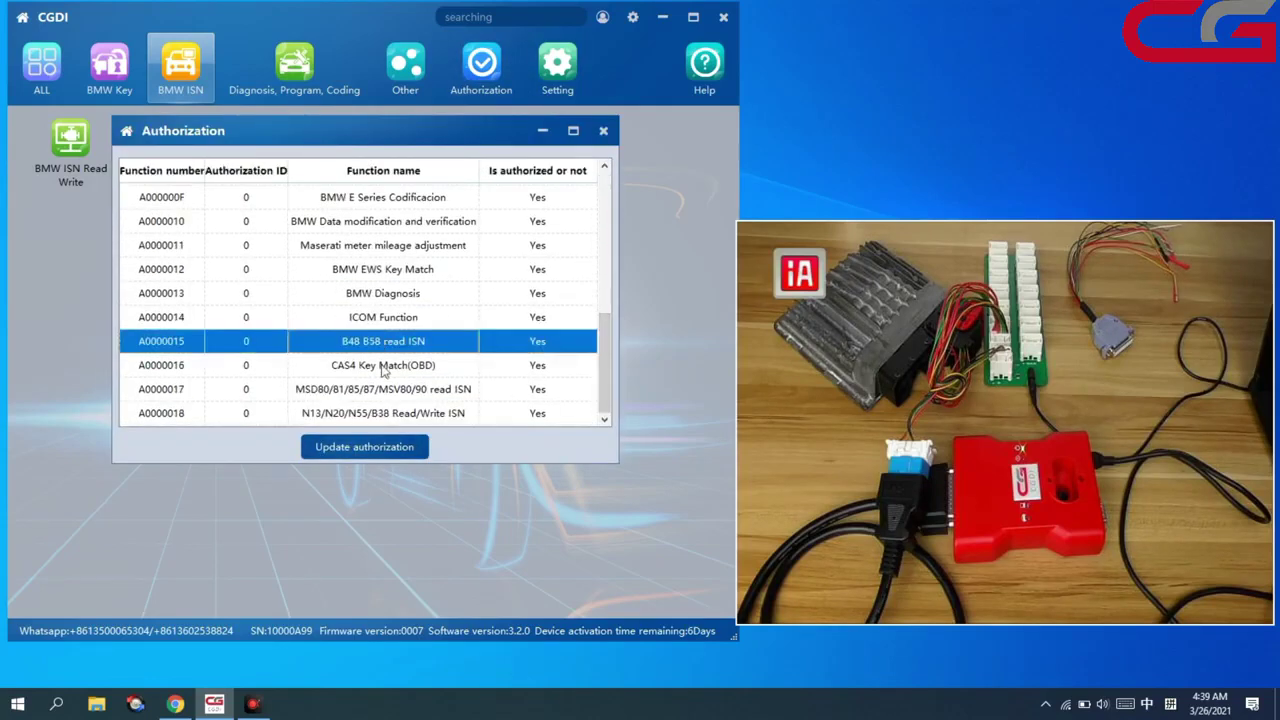
left_click(377, 389)
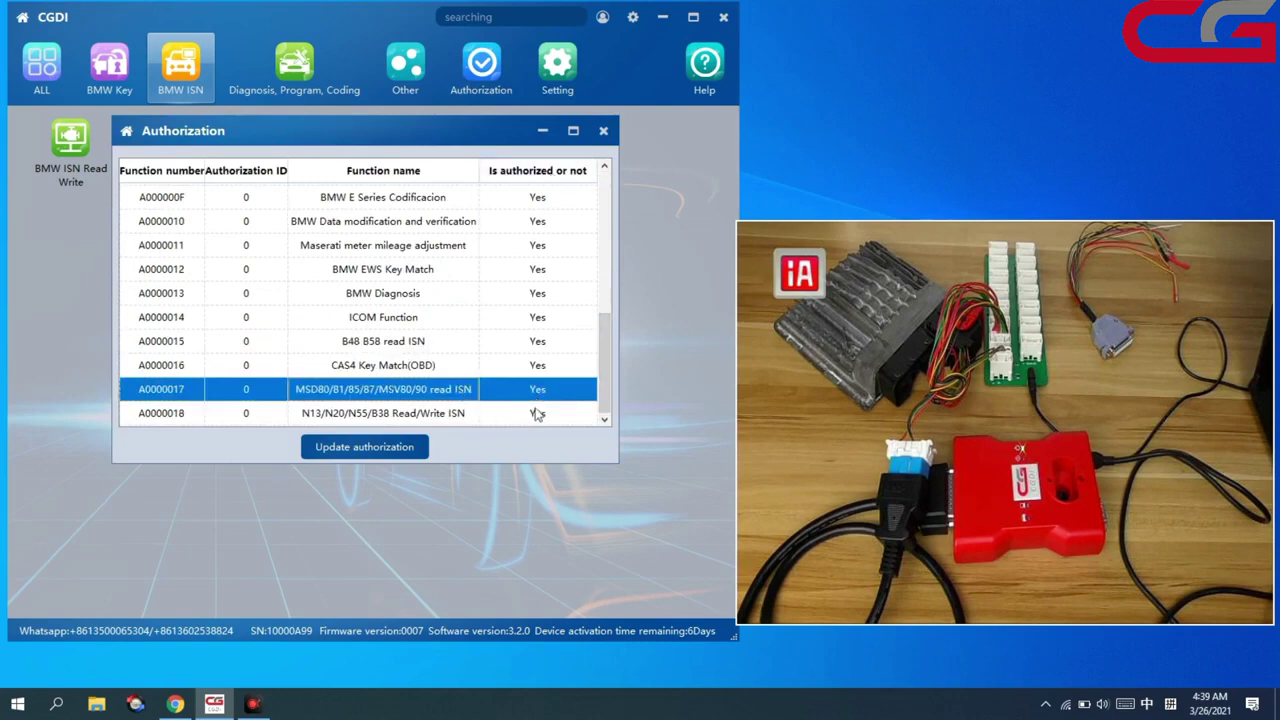
left_click(507, 415)
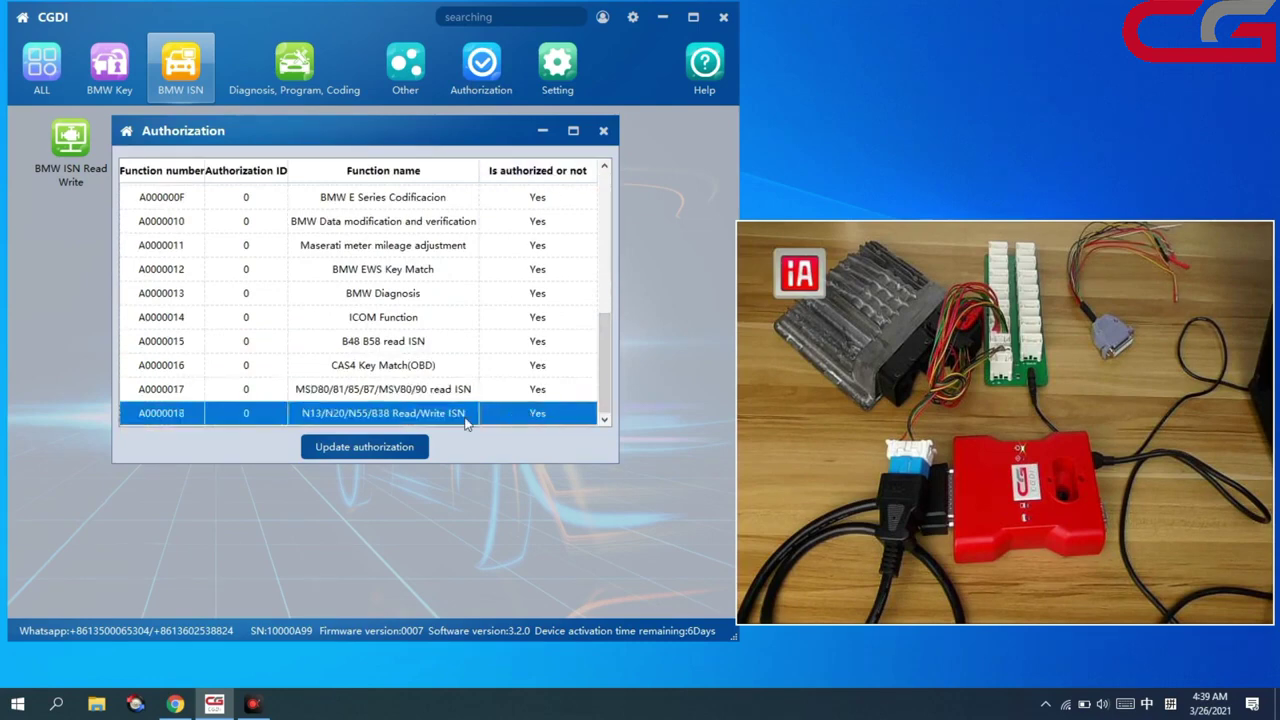
left_click(603, 132)
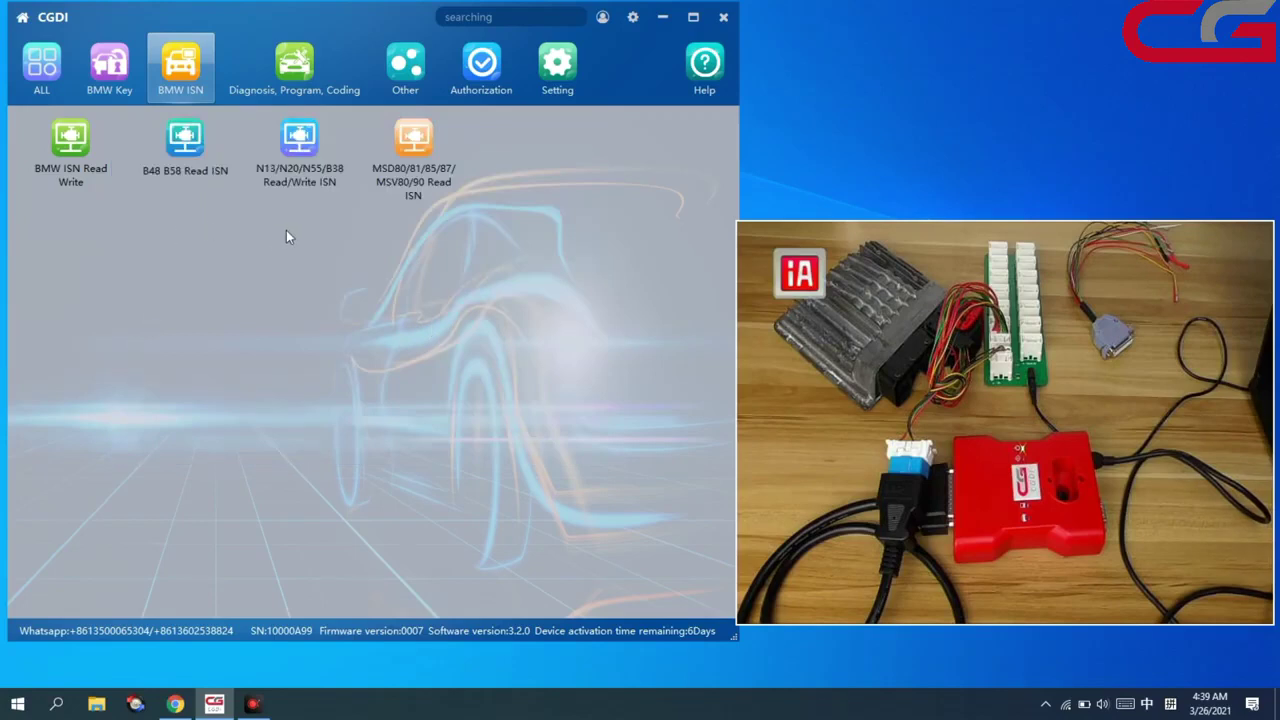
Launch MSD80/81/85/87/MSV80/90 Read ISN with MSV80 selected as the chip.
left_click(413, 182)
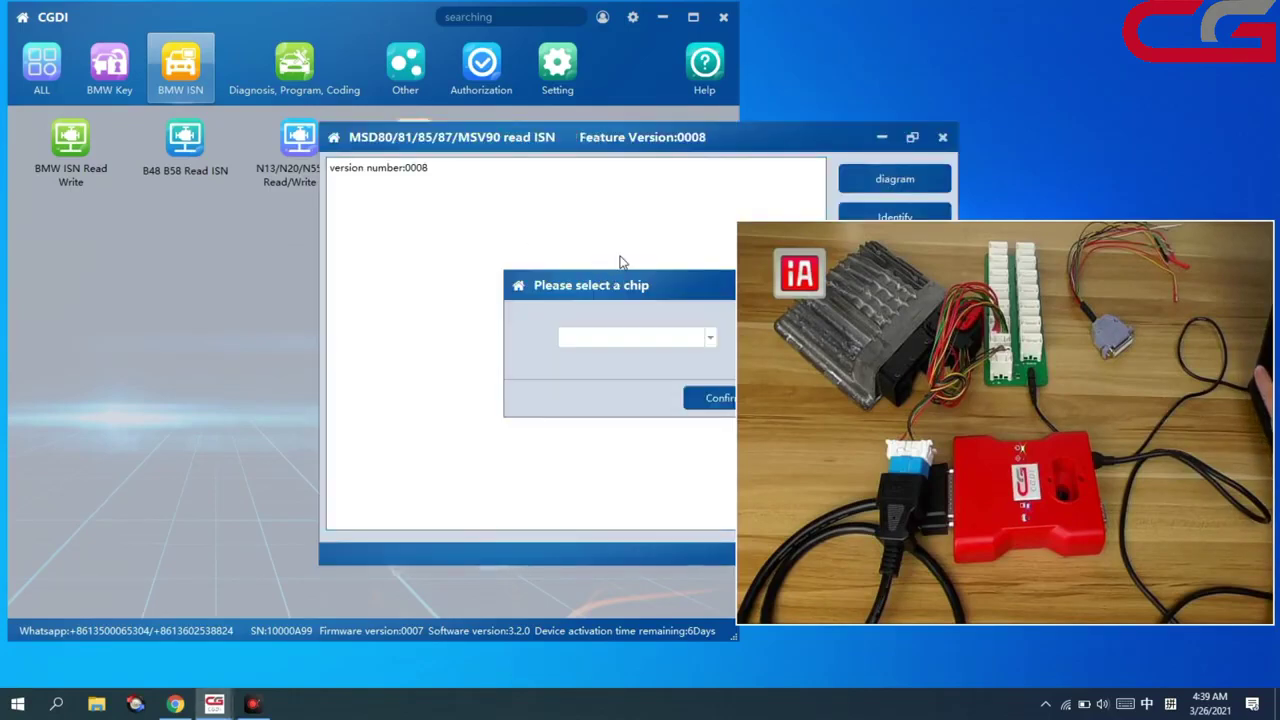
left_click_drag(621, 280, 323, 244)
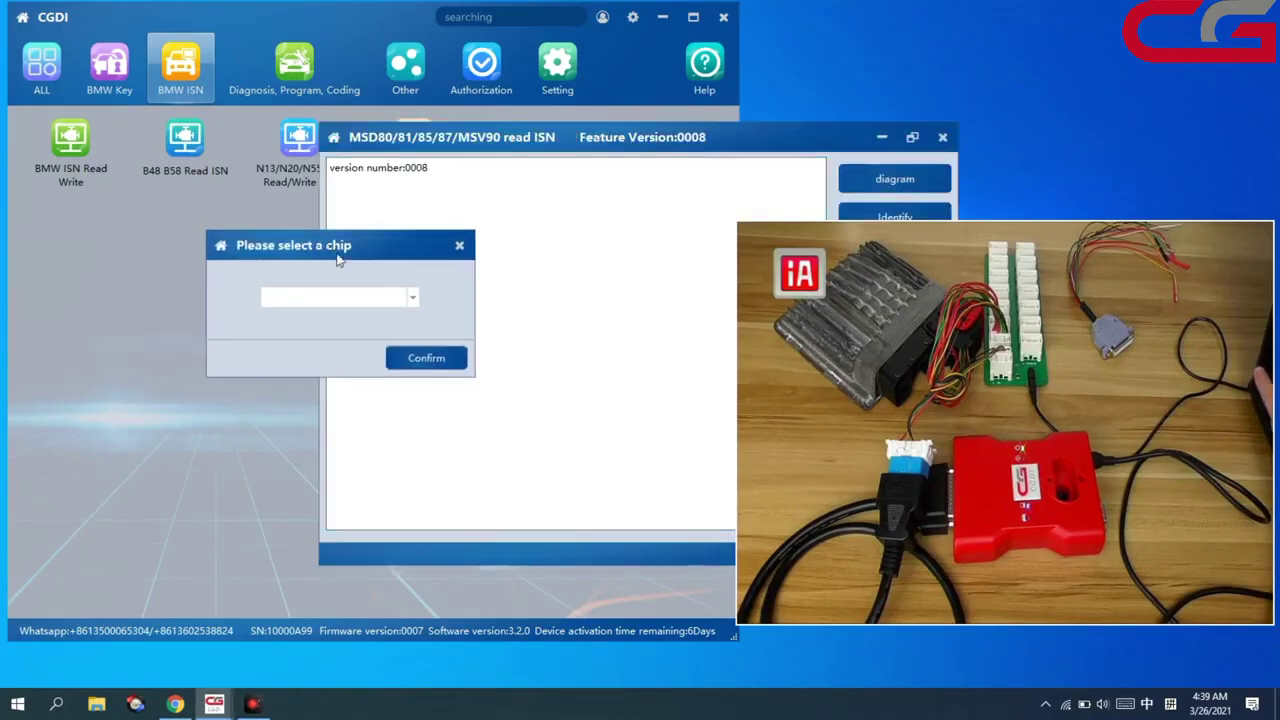
left_click(413, 298)
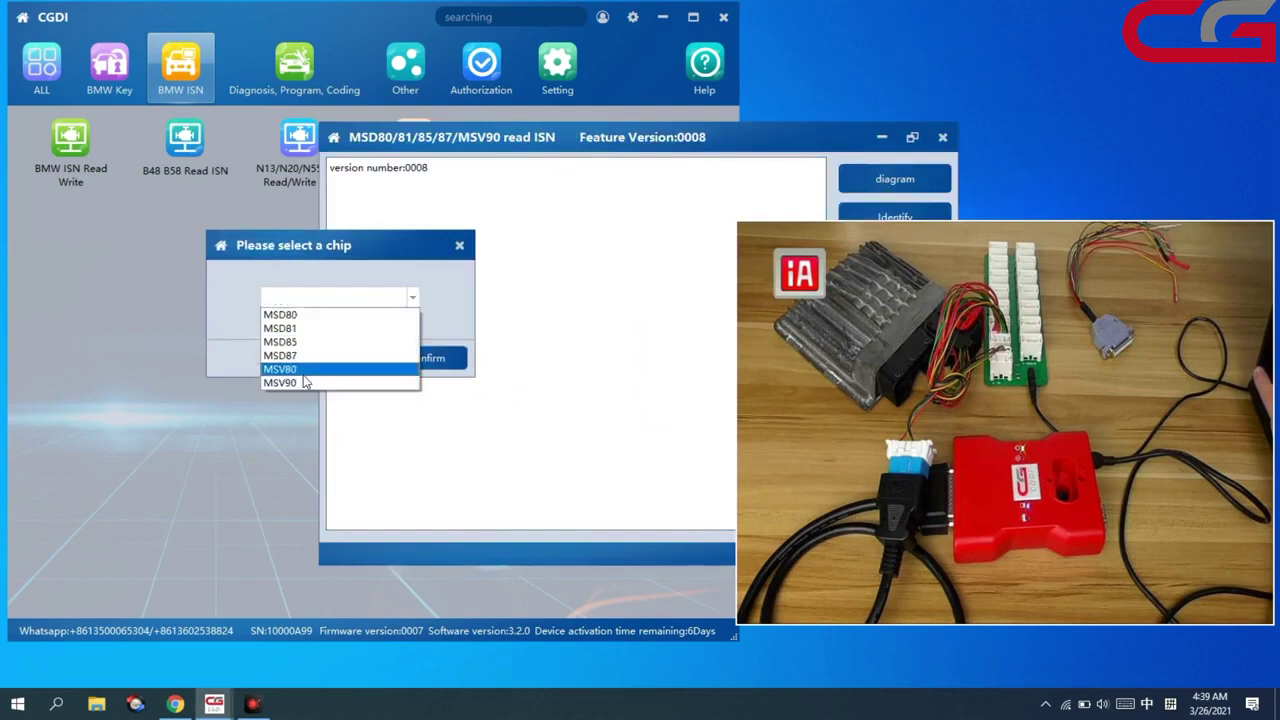
left_click(315, 366)
left_click(428, 357)
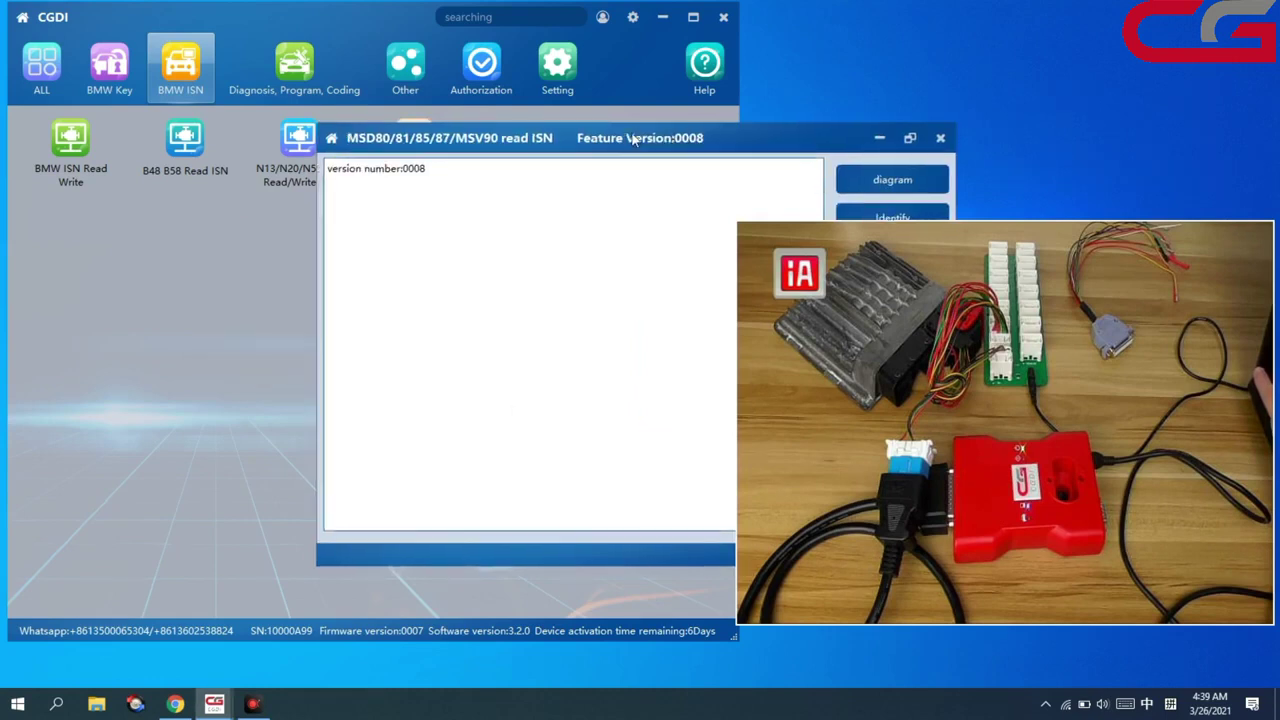
left_click_drag(671, 137, 417, 135)
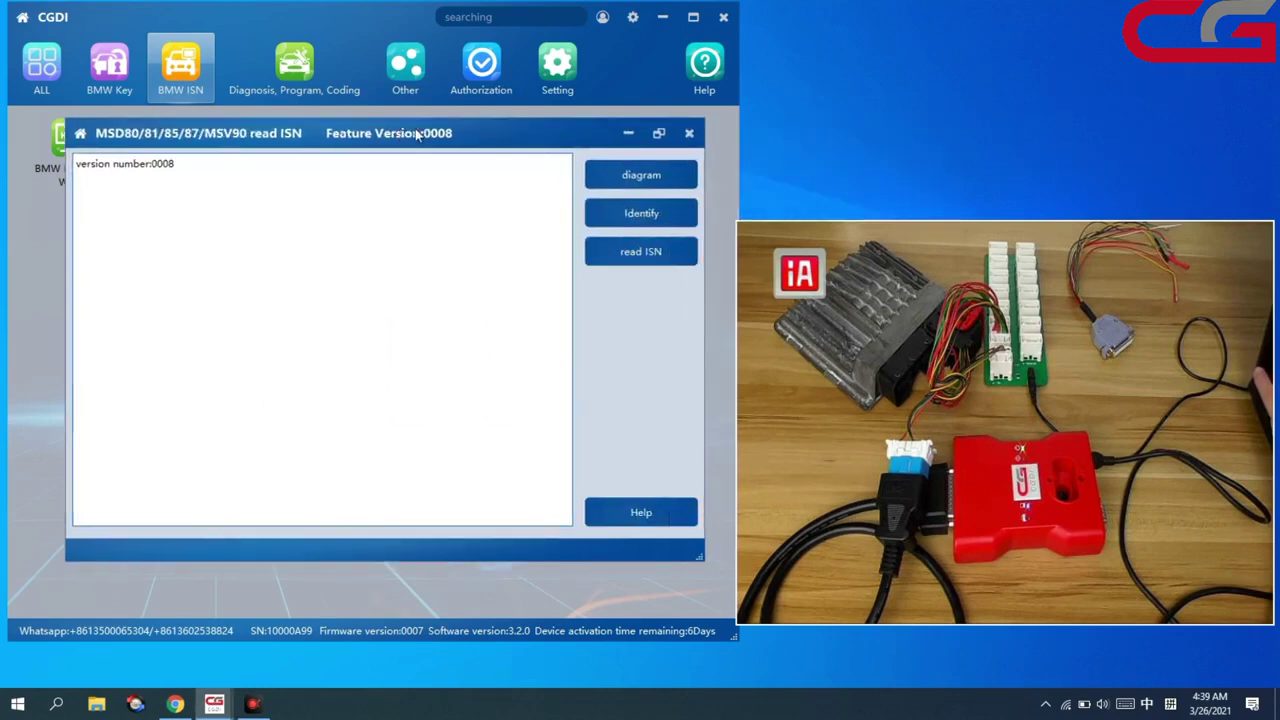
left_click(640, 180)
mouse_move(452, 28)
left_mouse_down()
mouse_move(434, 23)
mouse_move(433, 38)
left_mouse_up()
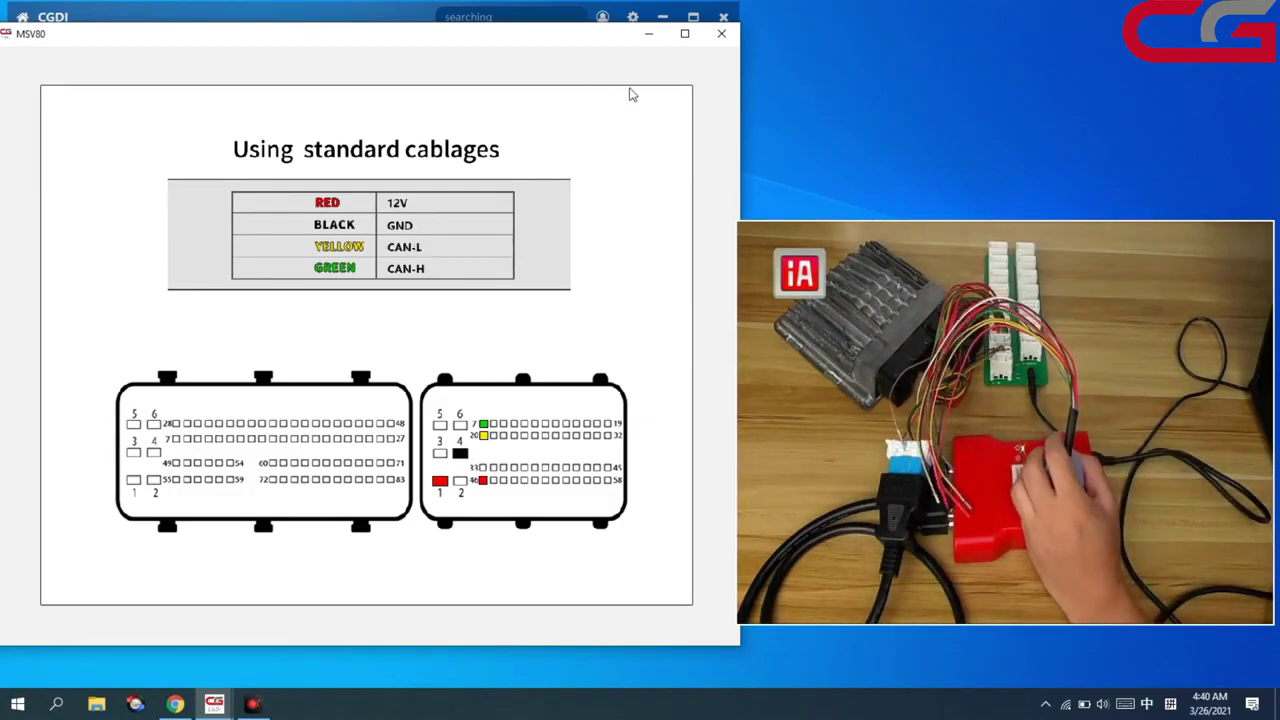
left_click(721, 35)
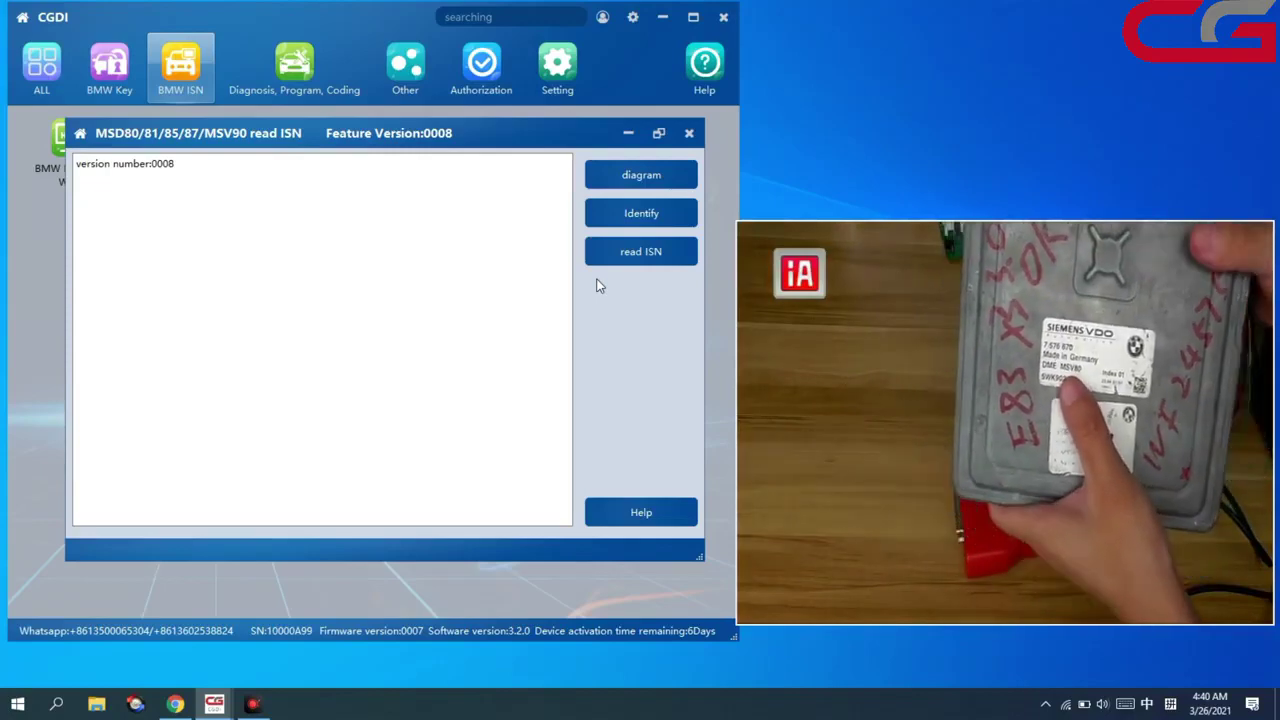
left_click(590, 182)
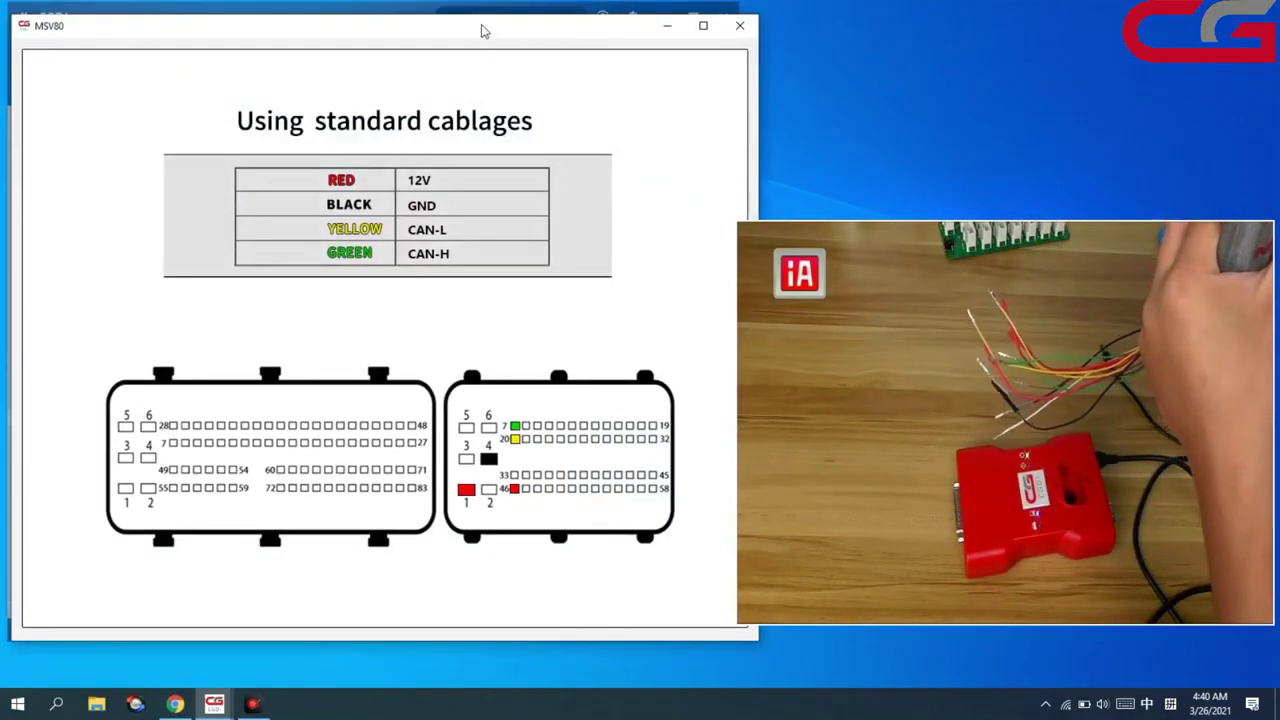
left_click_drag(480, 30, 446, 31)
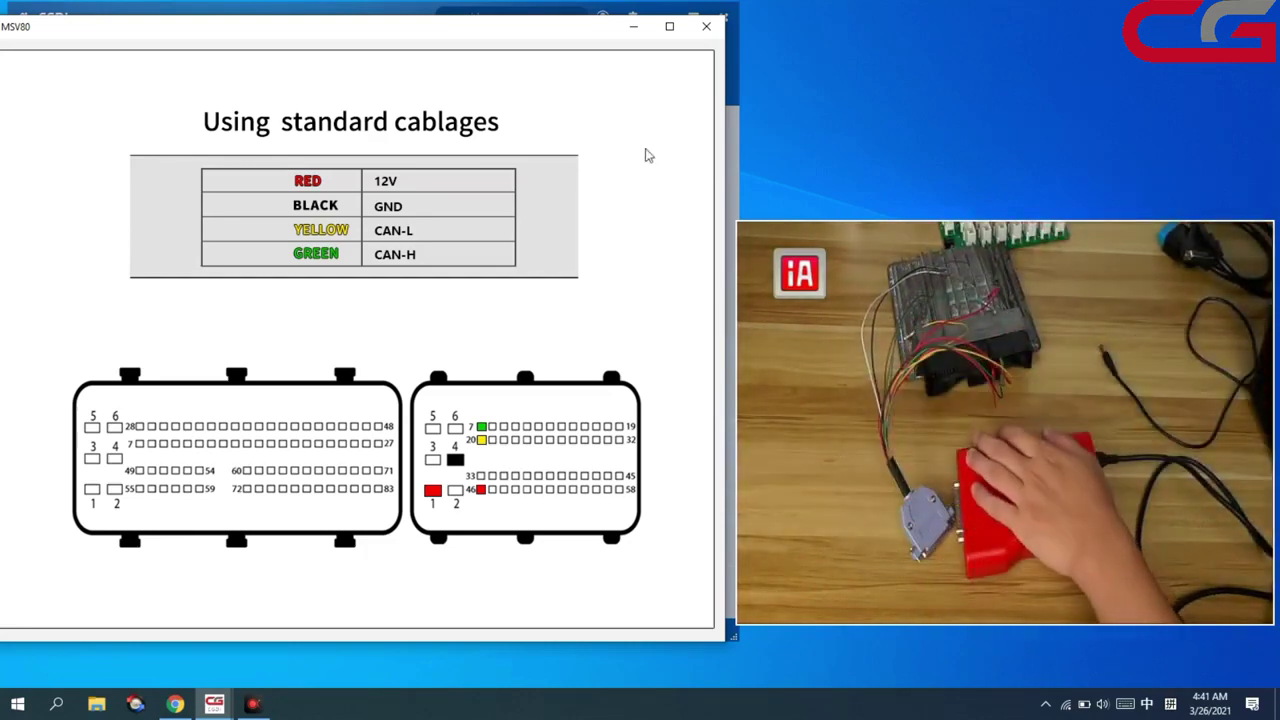
left_click(706, 26)
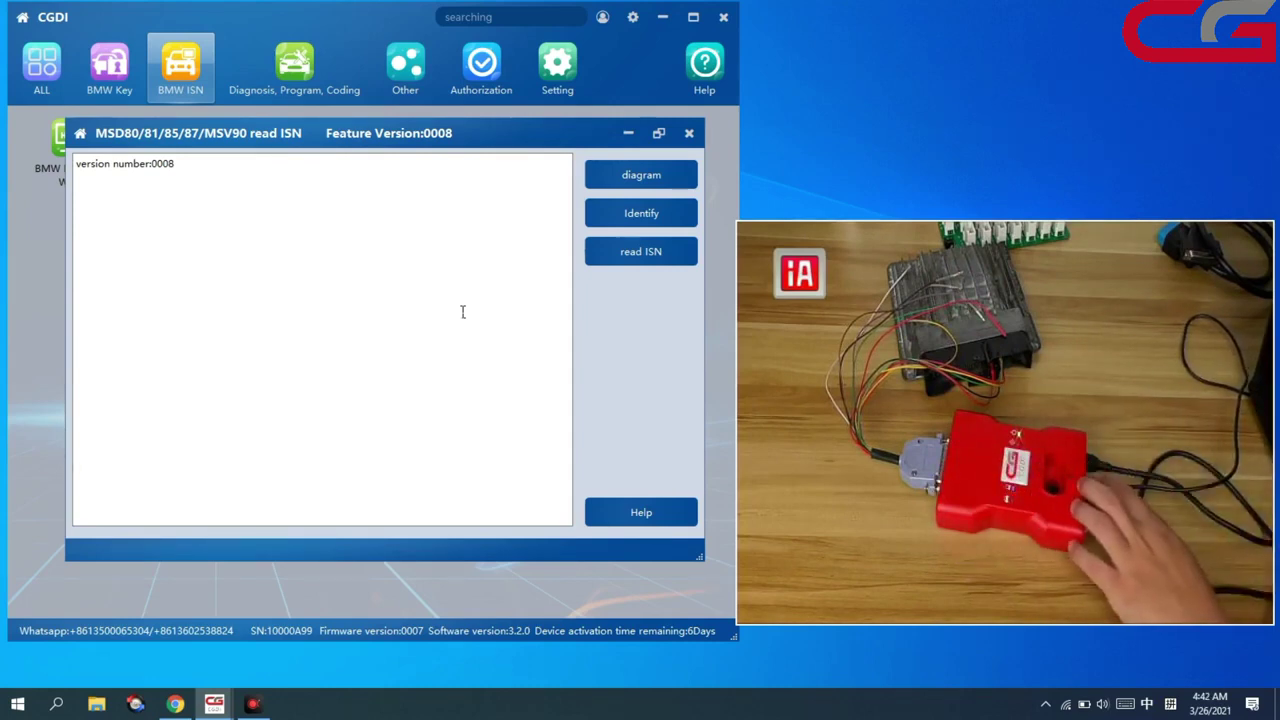
Identify the connected ECU as ECM engine control with identify code 8613002.
left_click(642, 217)
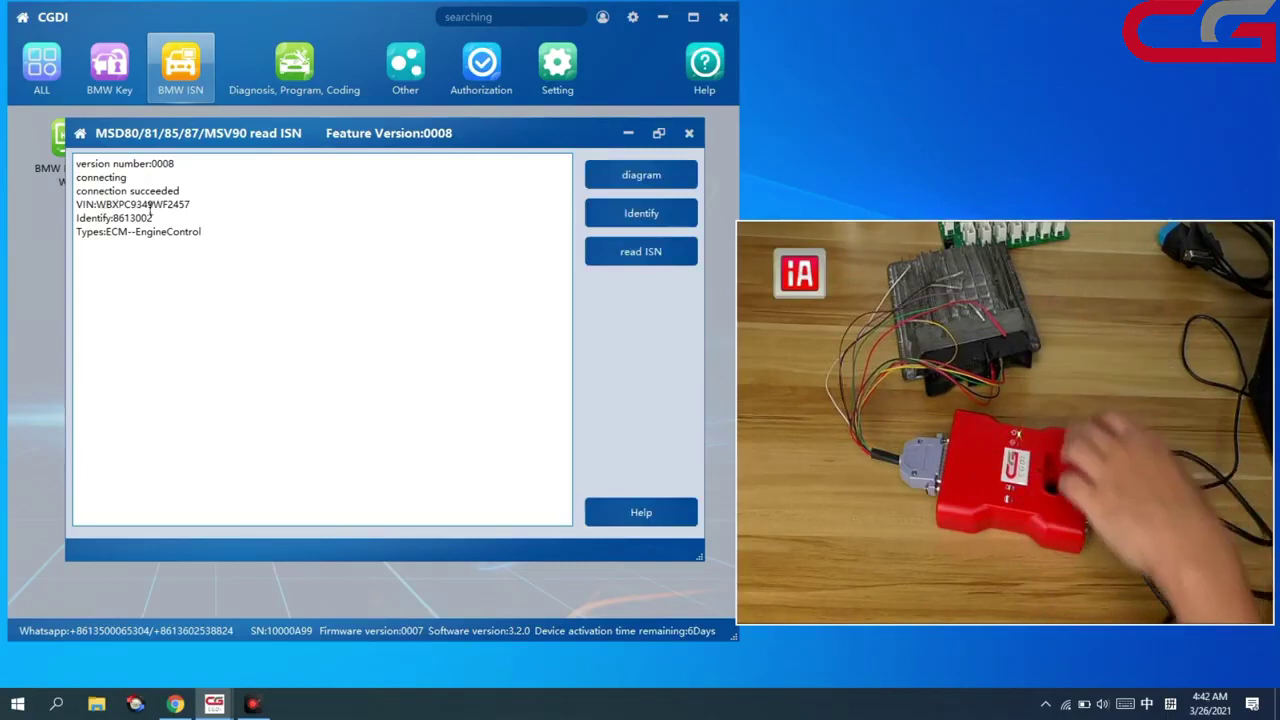
Read the MSV80 ISN, matching the earlier DME ISN, then close the read ISN window.
left_click(642, 252)
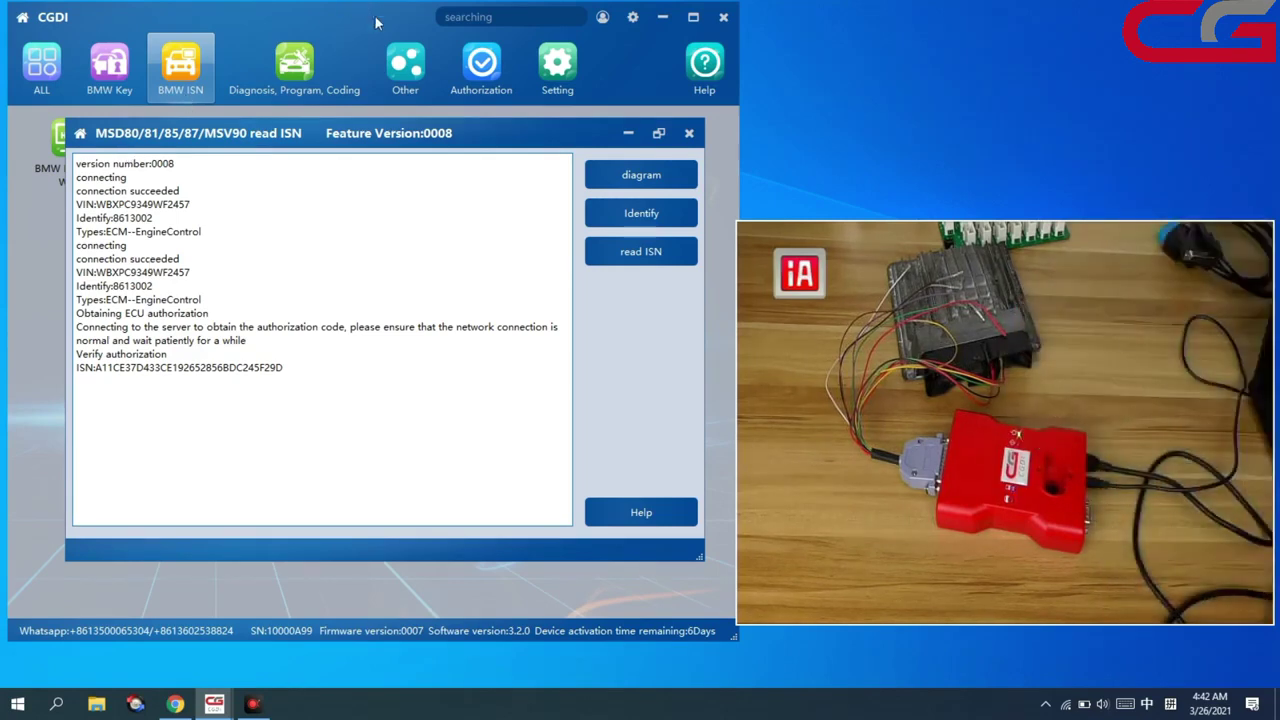
left_click(688, 134)
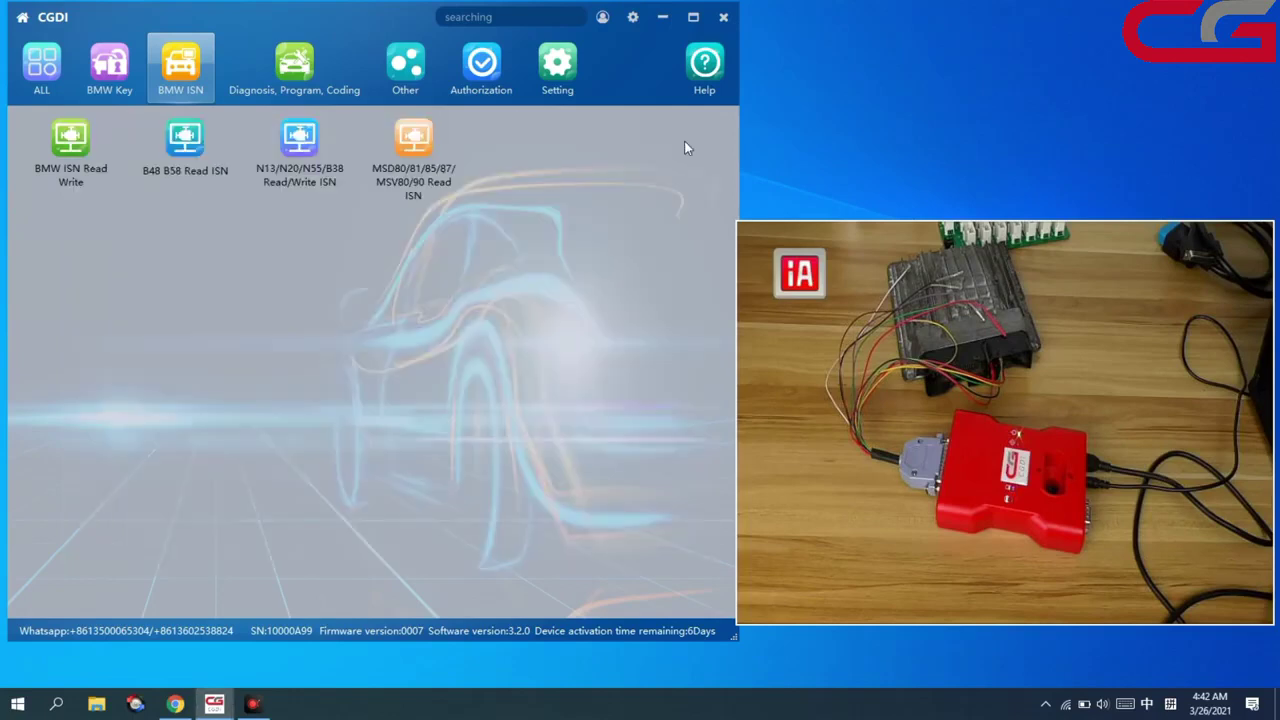